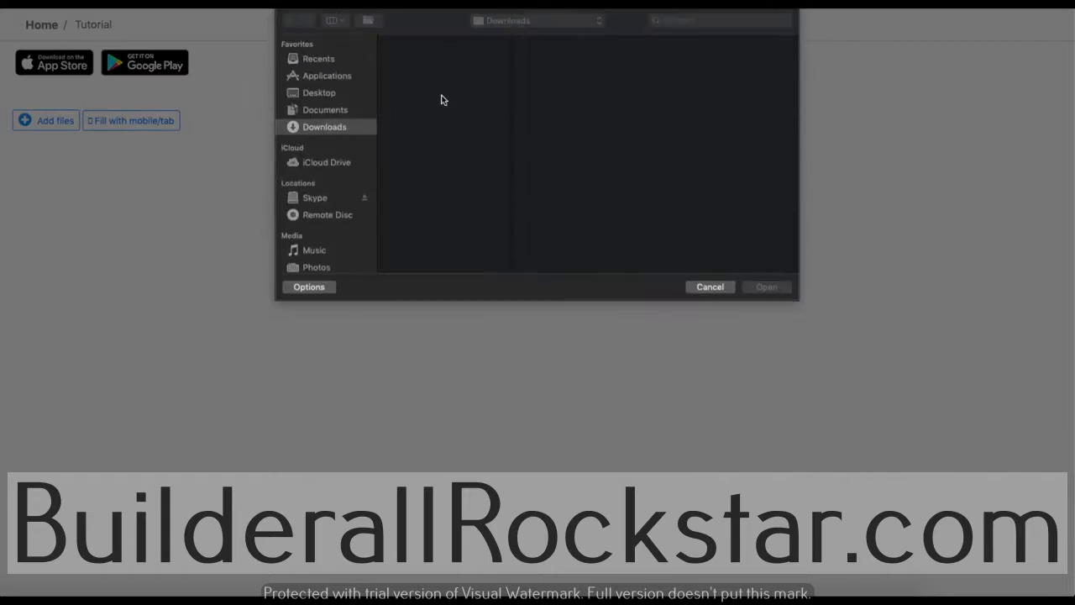
Upload r_NcEa62OwwQYLD5b.png from the Downloads folder to the Tutorial project and open it for editing.
{"action": "left_click", "coordinate": [426, 162]}
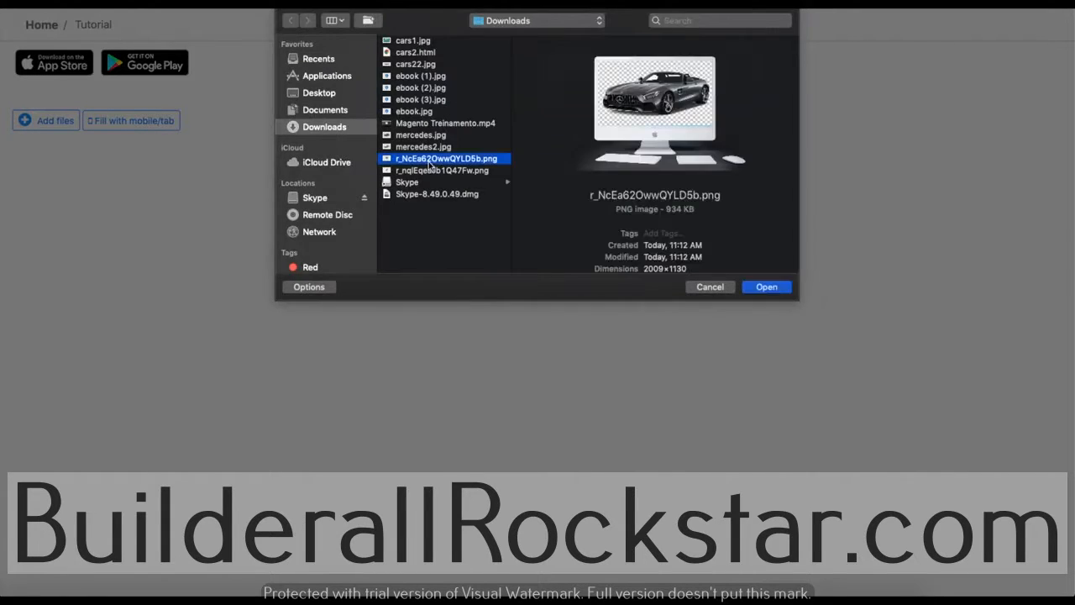
{"action": "left_click", "coordinate": [767, 287]}
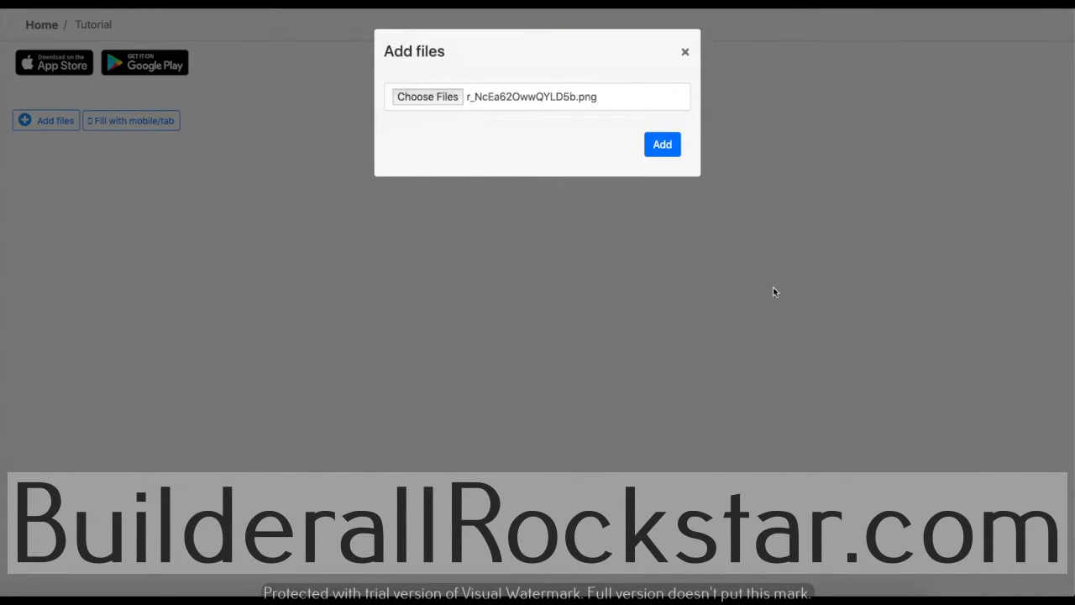
{"action": "left_click", "coordinate": [663, 146]}
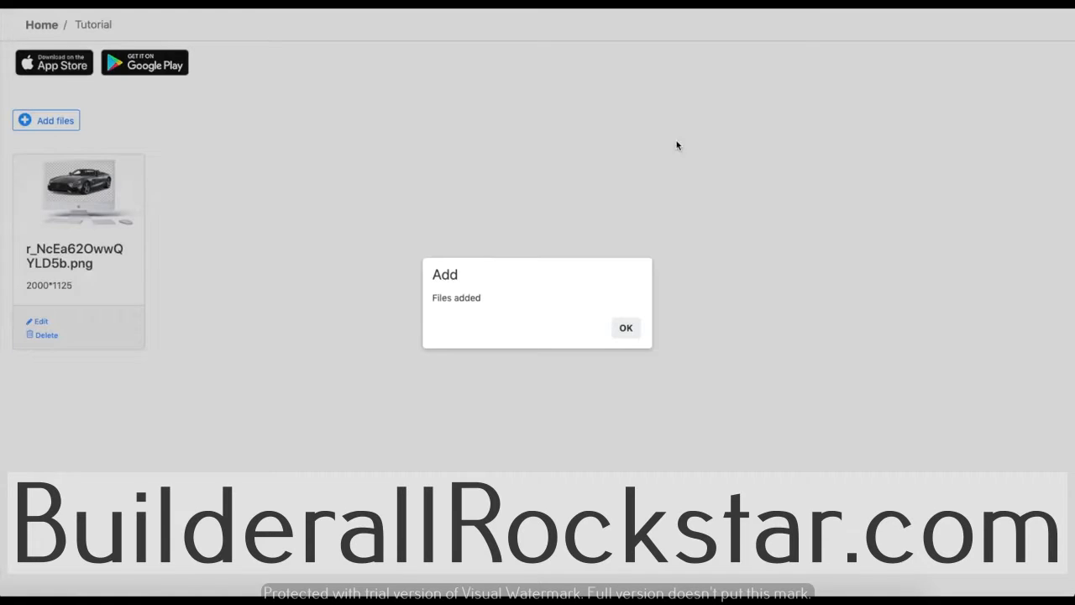
{"action": "left_click", "coordinate": [626, 329]}
{"action": "left_click", "coordinate": [37, 323]}
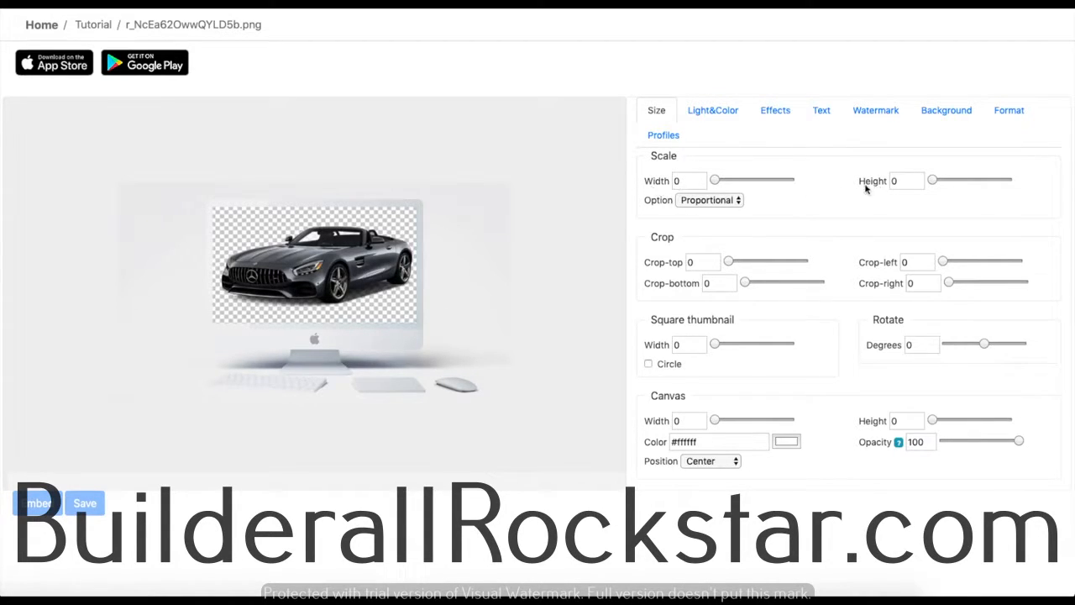
Try the Stretch scale option on the image and return it to Proportional.
{"action": "left_click", "coordinate": [710, 200]}
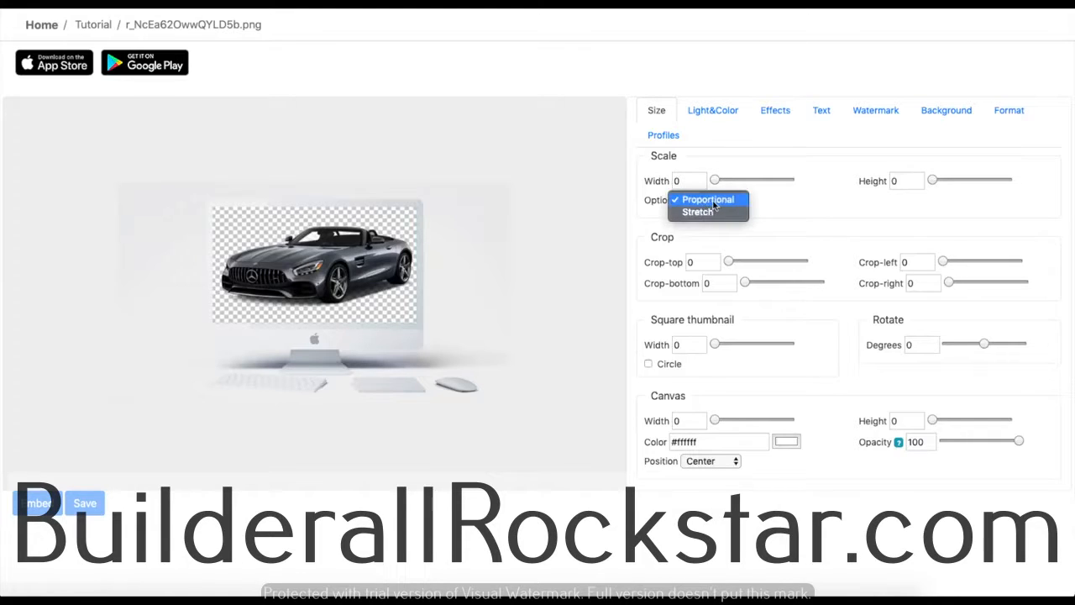
{"action": "left_click", "coordinate": [710, 210]}
{"action": "left_click", "coordinate": [713, 205]}
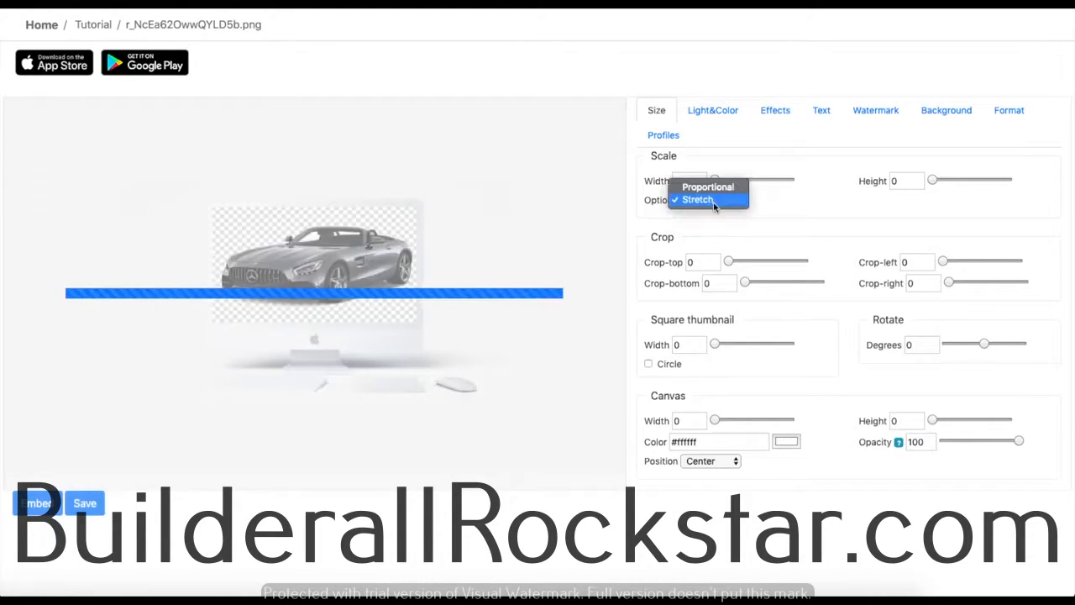
{"action": "left_click", "coordinate": [714, 186]}
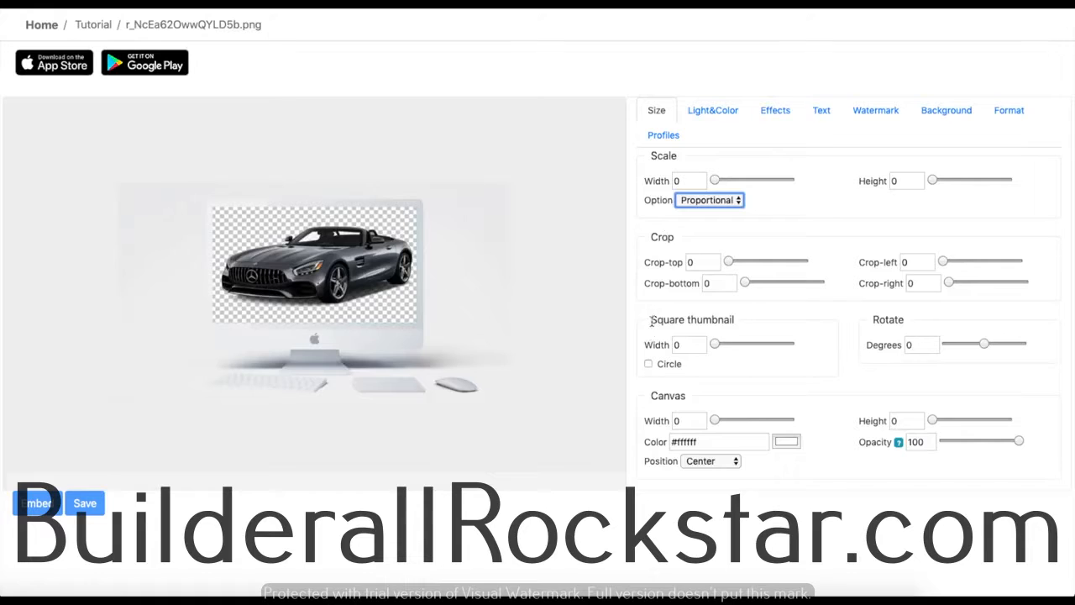
Try a circular thumbnail with a width of 347, then turn off the circle and reset the thumbnail width to 0.
{"action": "left_click", "coordinate": [649, 364]}
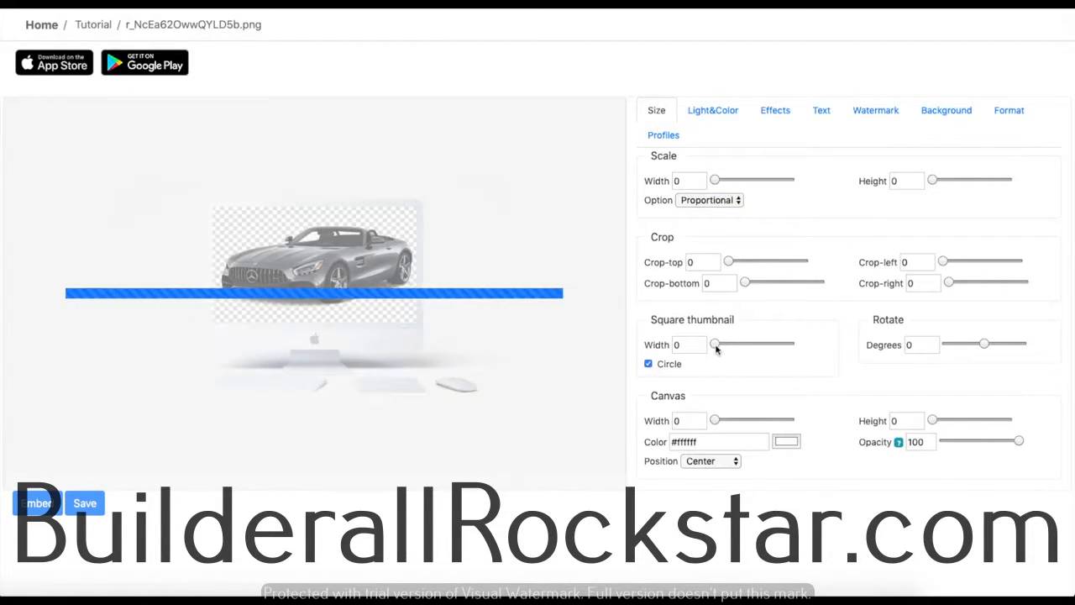
{"action": "left_click_drag", "start_coordinate": [715, 346], "coordinate": [735, 348]}
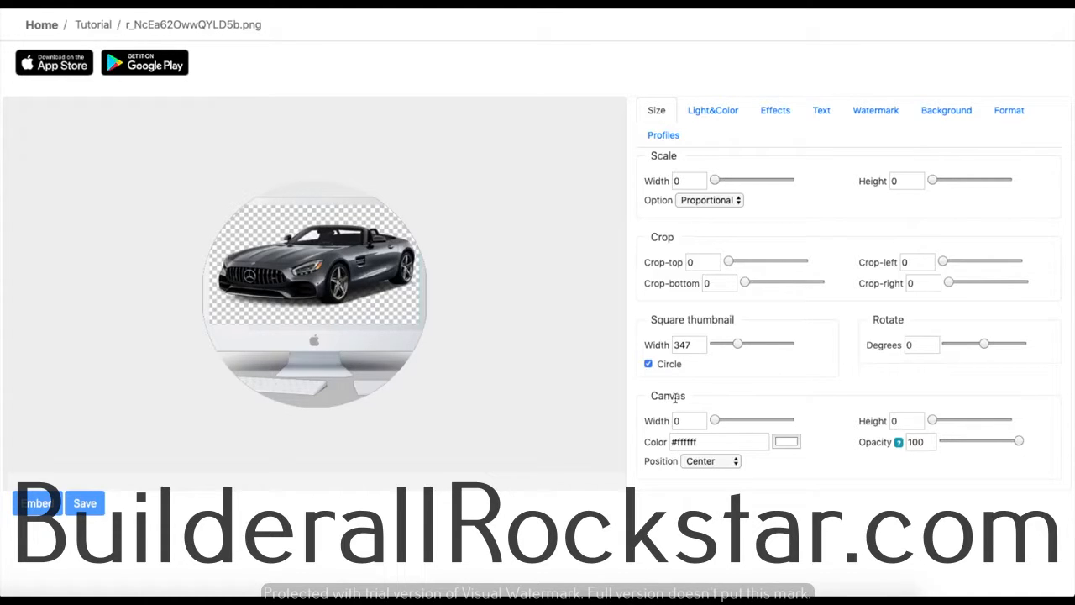
{"action": "left_click", "coordinate": [649, 365]}
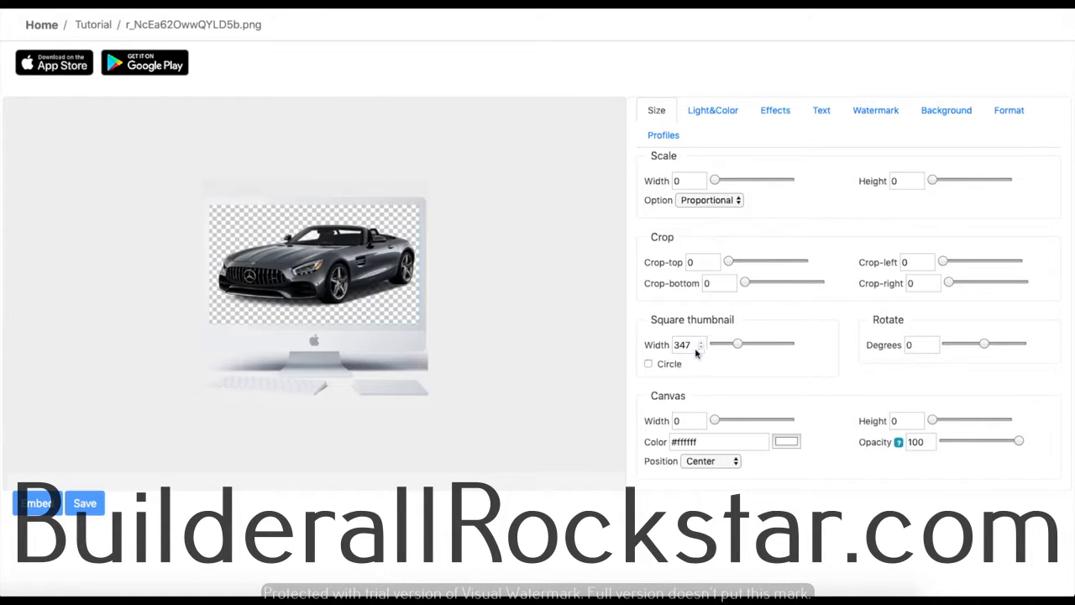
{"action": "left_click_drag", "start_coordinate": [696, 346], "coordinate": [640, 351]}
{"action": "type", "text": "0"}
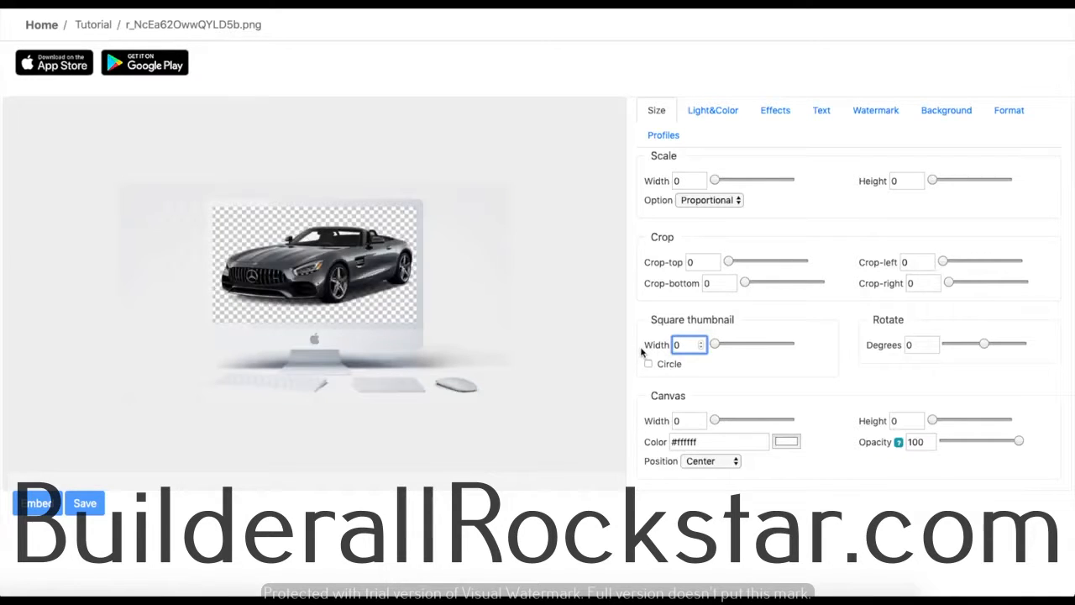
Examine the light and color adjustment options available for the image.
{"action": "left_click", "coordinate": [711, 111]}
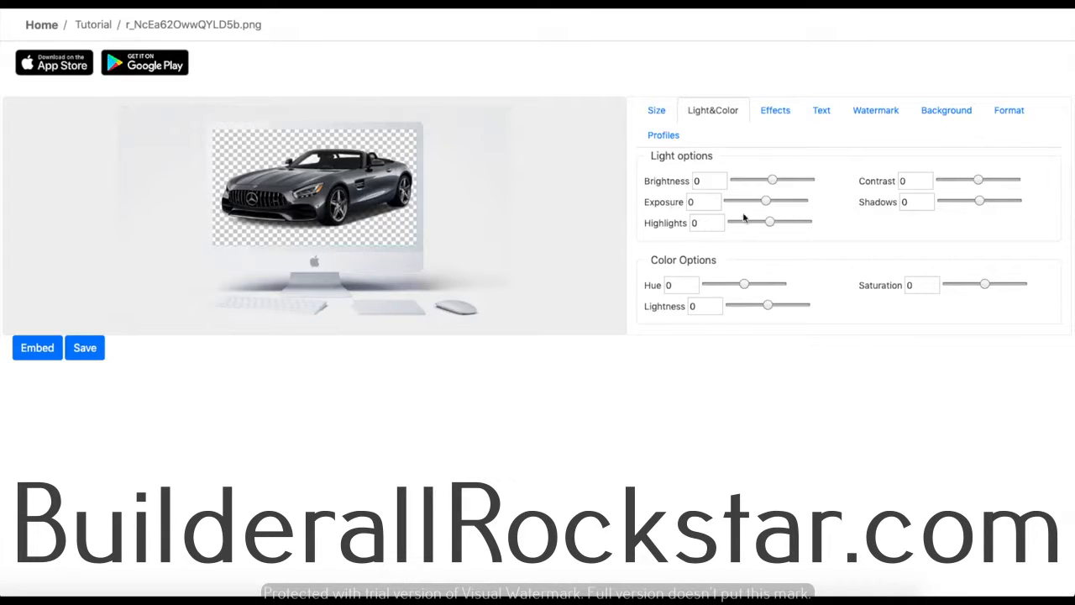
{"action": "left_click_drag", "start_coordinate": [652, 261], "coordinate": [715, 261]}
{"action": "left_click", "coordinate": [715, 262]}
Try the grayscale effect on the image and turn it off again.
{"action": "left_click", "coordinate": [771, 115]}
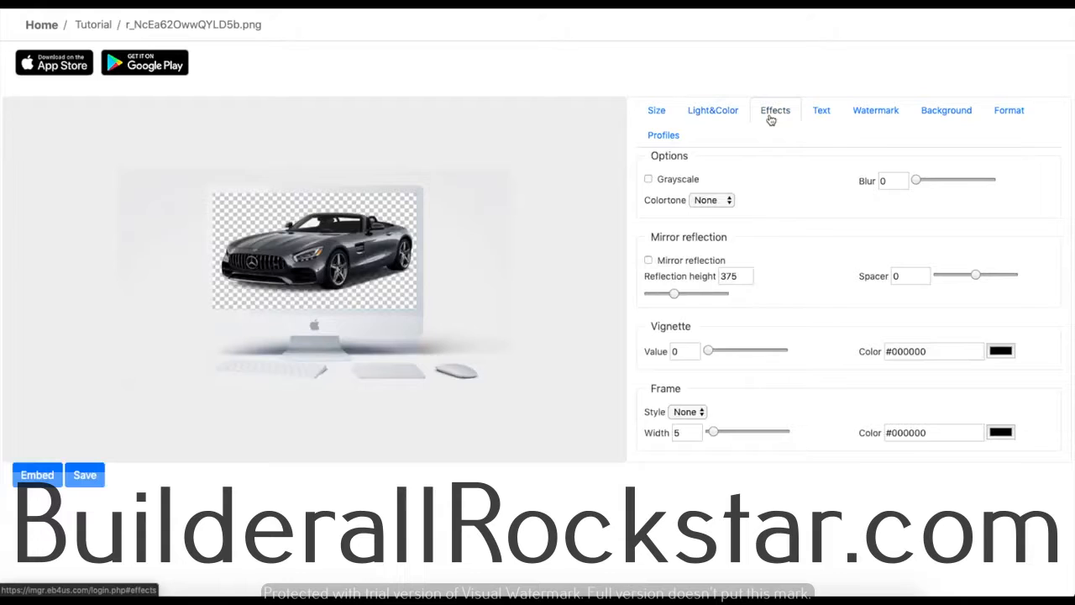
{"action": "left_click", "coordinate": [648, 180]}
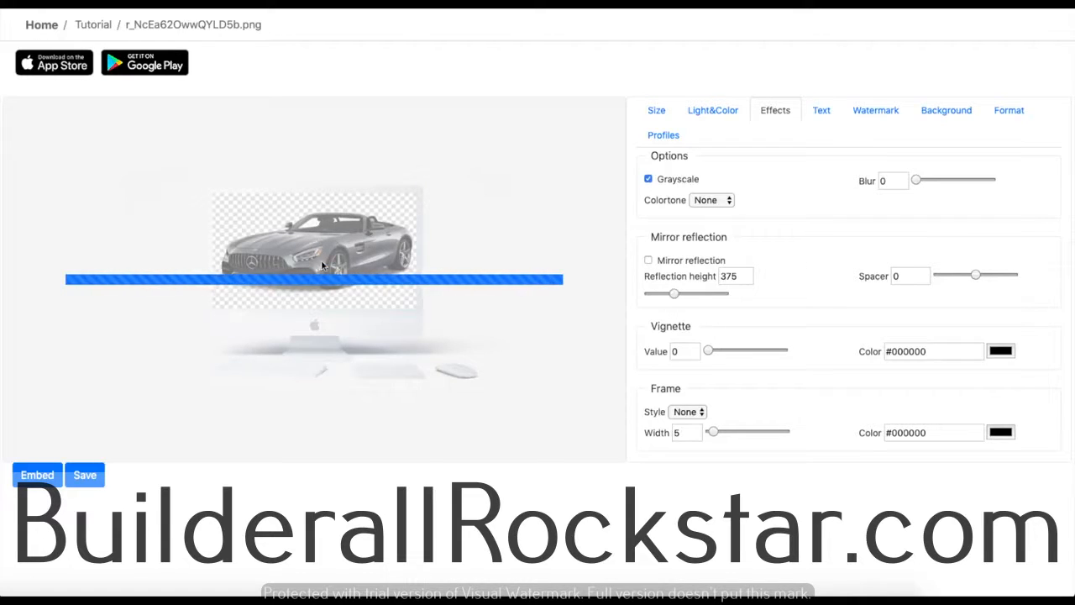
{"action": "left_click", "coordinate": [647, 179]}
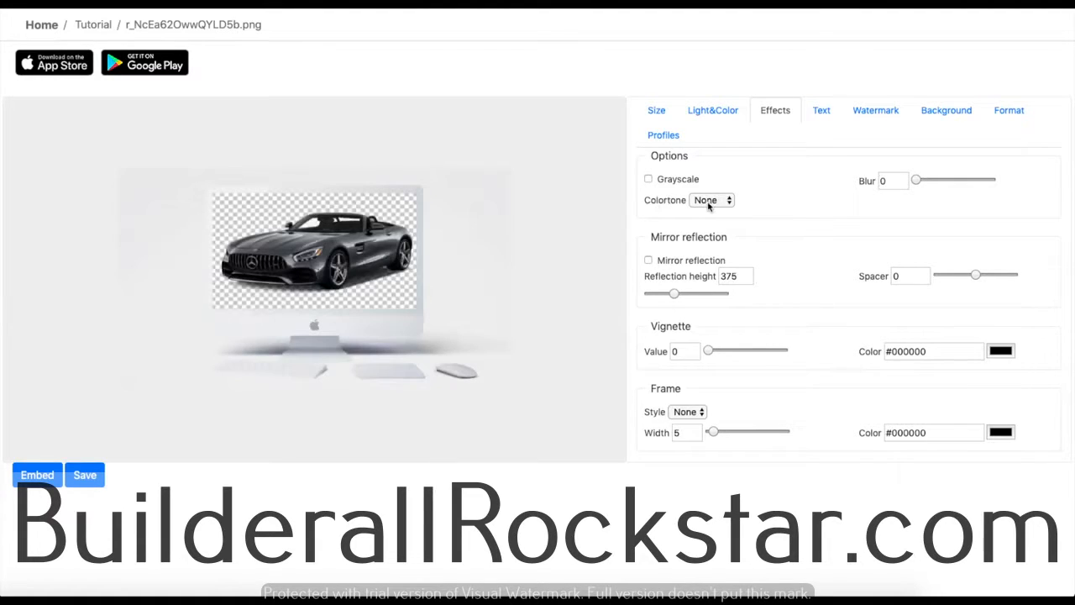
Try the mirror reflection and a vignette value of 1, removing each effect again.
{"action": "left_click", "coordinate": [649, 261]}
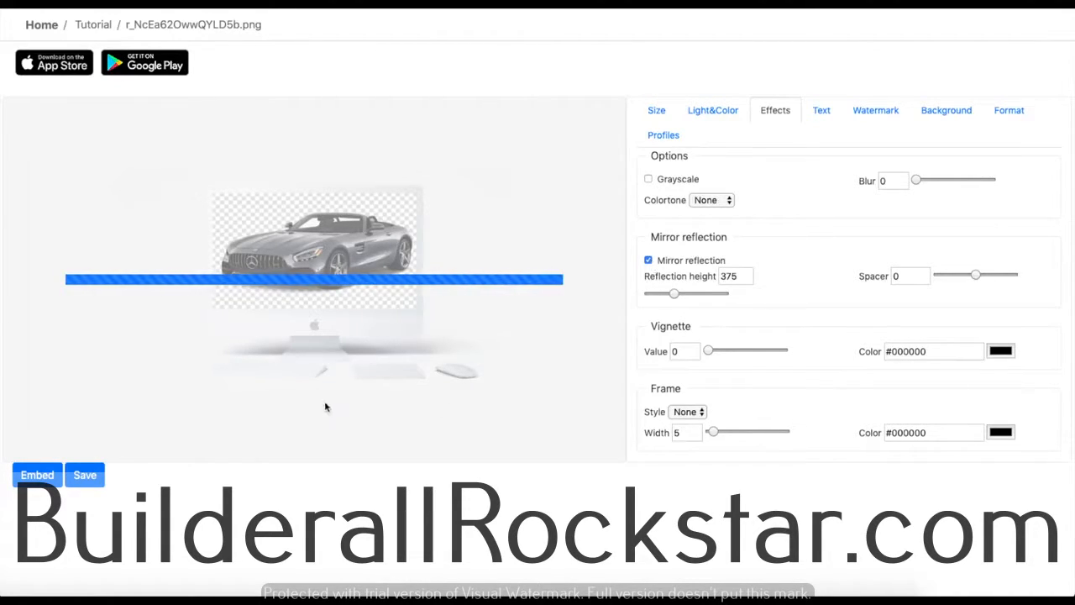
{"action": "left_click", "coordinate": [648, 261]}
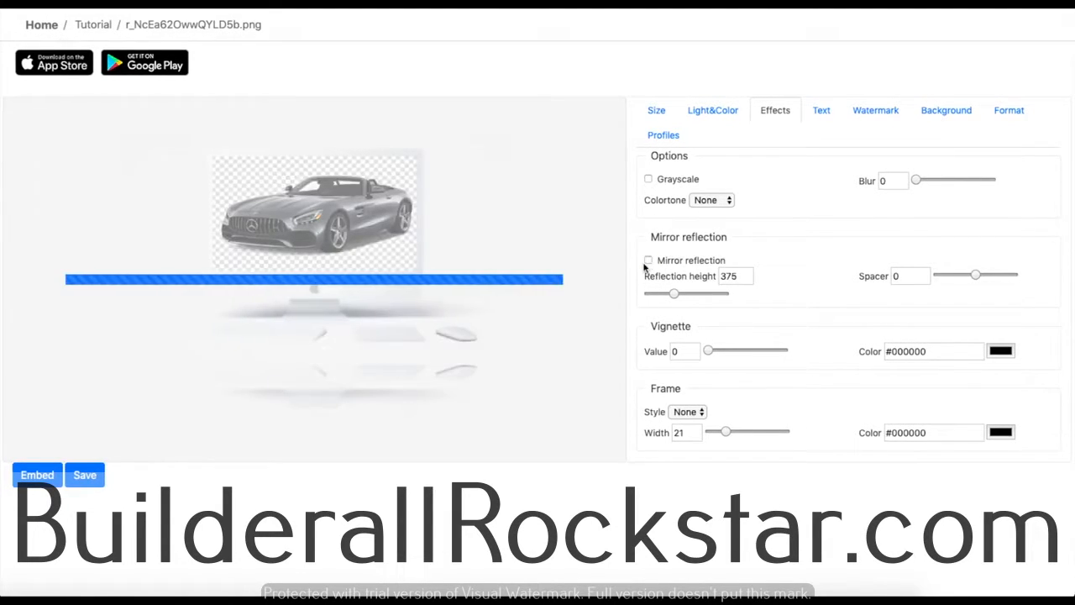
{"action": "left_click", "coordinate": [694, 349]}
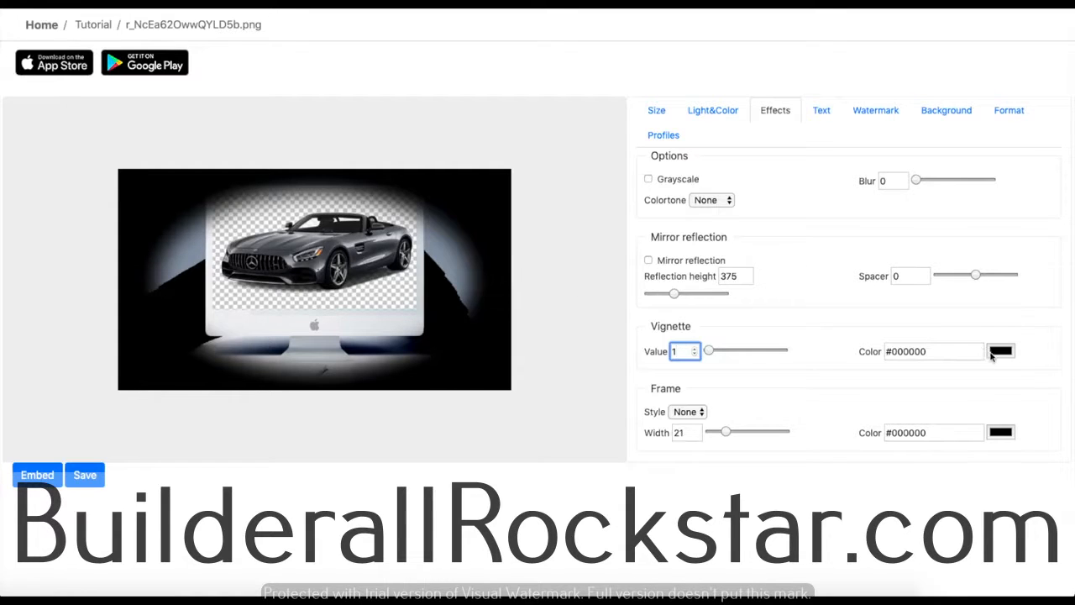
{"action": "left_click", "coordinate": [695, 354]}
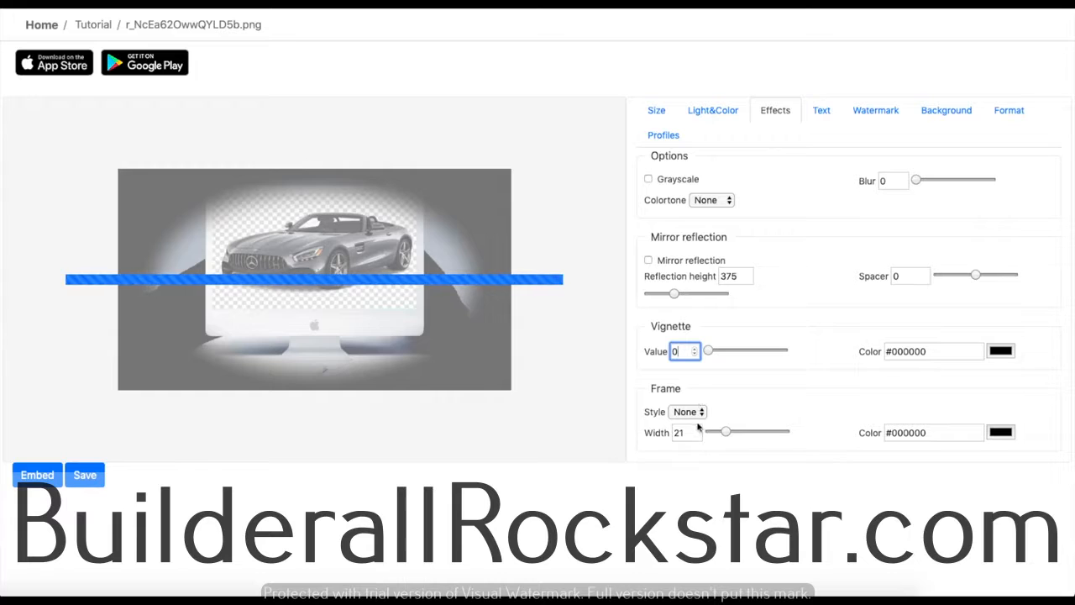
Try a solid frame with a width of 37 around the image and set the frame style back to None.
{"action": "left_click", "coordinate": [697, 412]}
{"action": "left_click", "coordinate": [690, 425]}
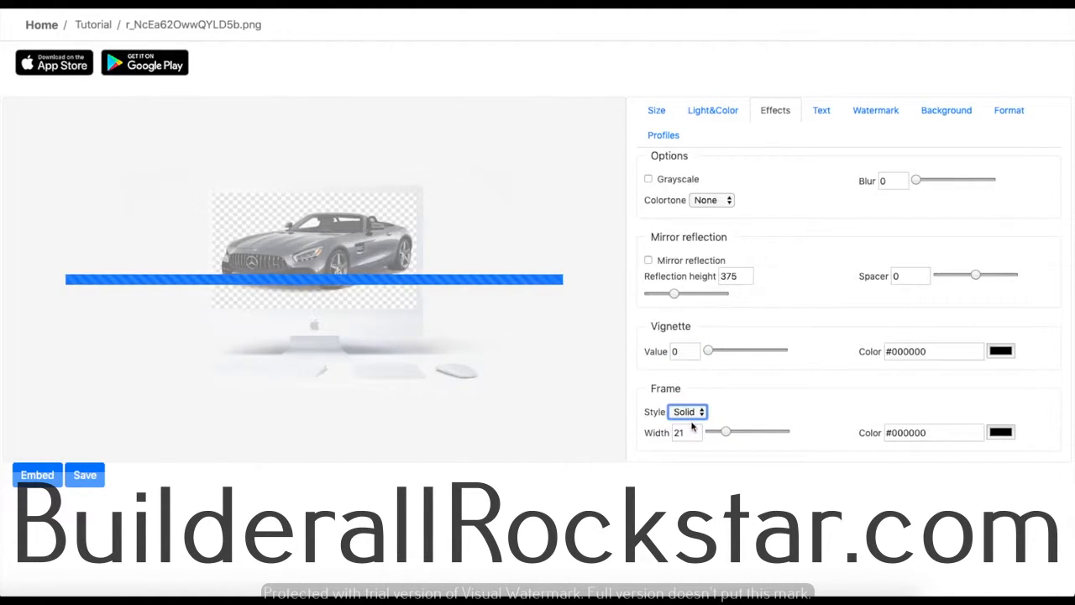
{"action": "left_click_drag", "start_coordinate": [727, 433], "coordinate": [737, 433]}
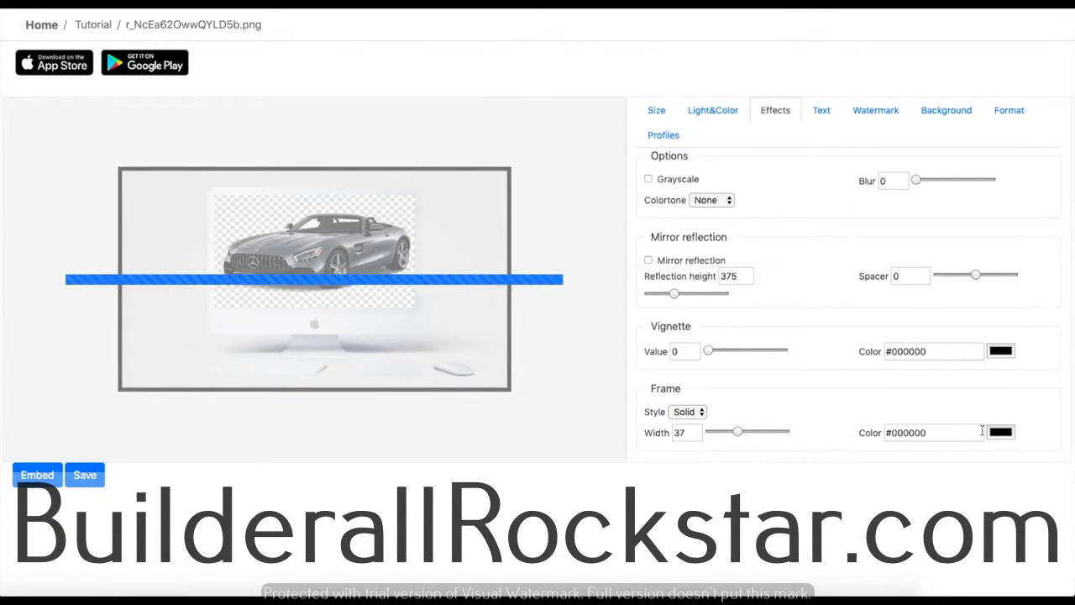
{"action": "left_click", "coordinate": [697, 411]}
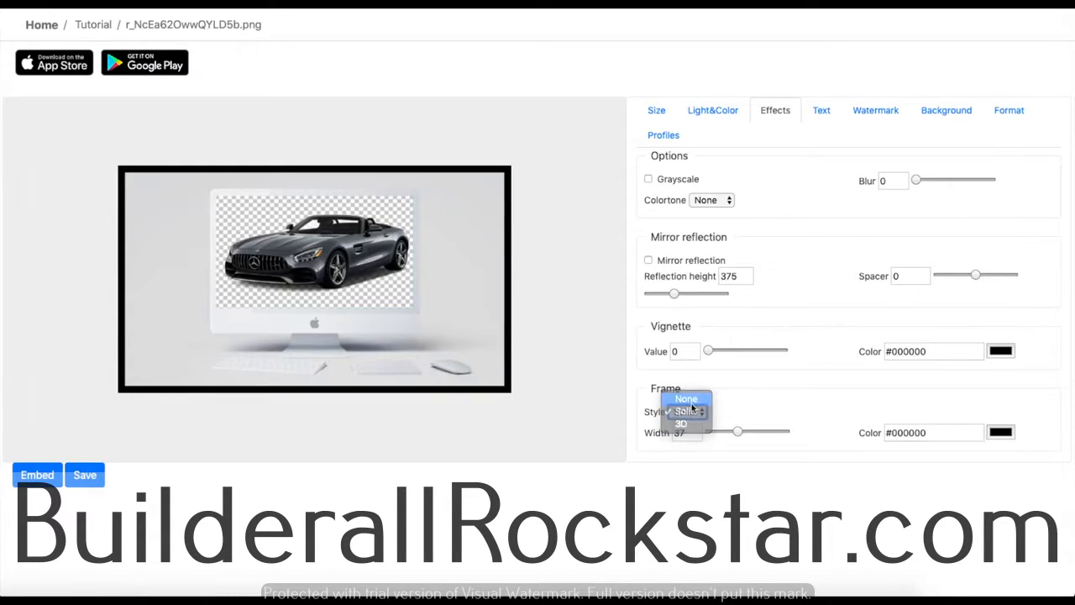
{"action": "left_click", "coordinate": [684, 399]}
Add the text "Tutorial picture" to the image at size 51 in the Southwest position.
{"action": "left_click", "coordinate": [820, 111]}
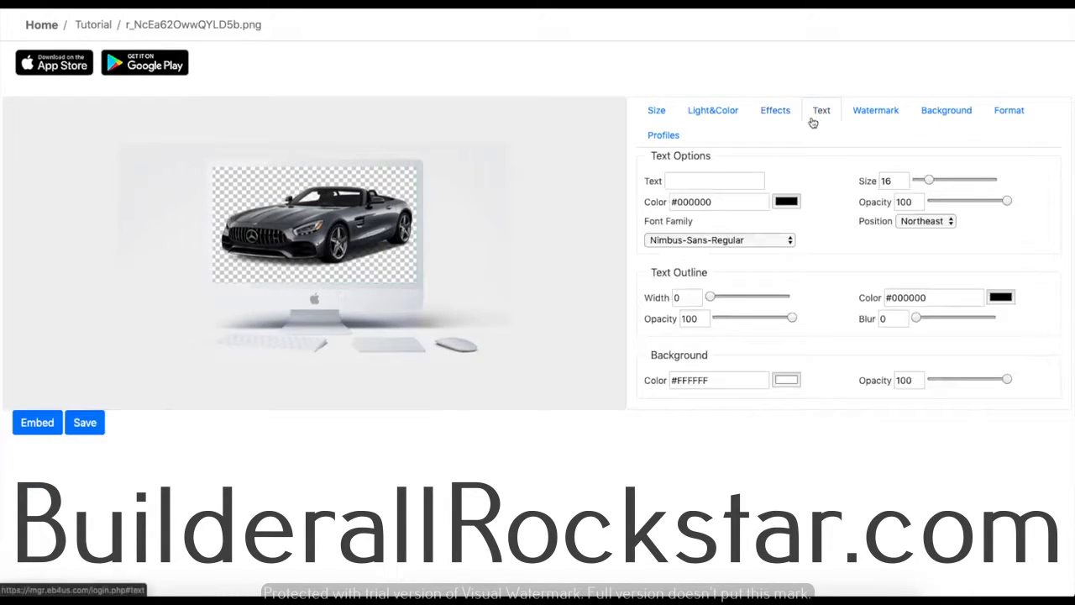
{"action": "left_click", "coordinate": [699, 178]}
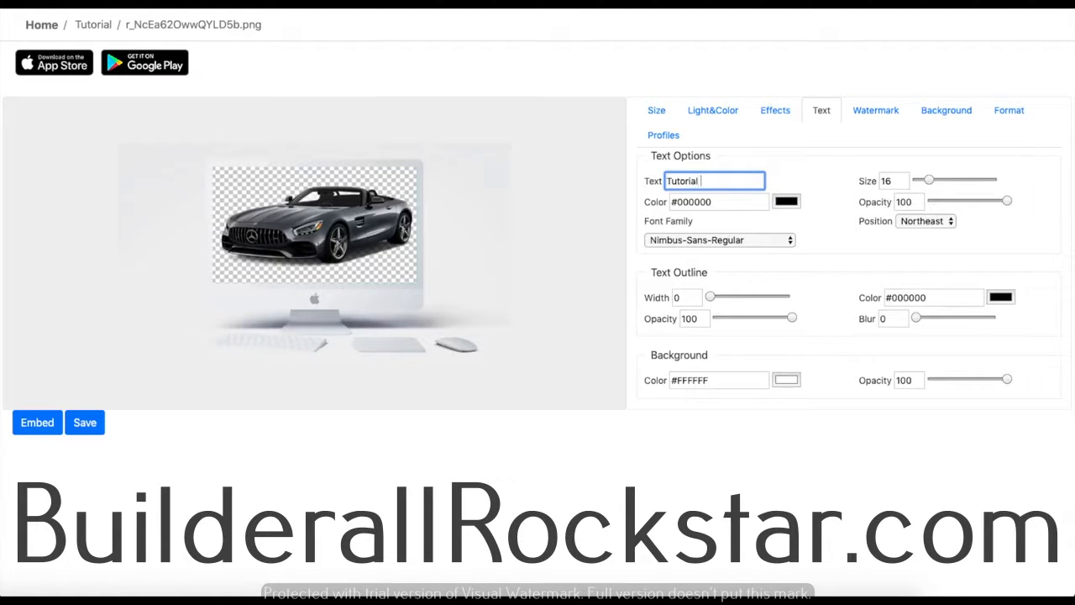
{"action": "left_click", "coordinate": [788, 166]}
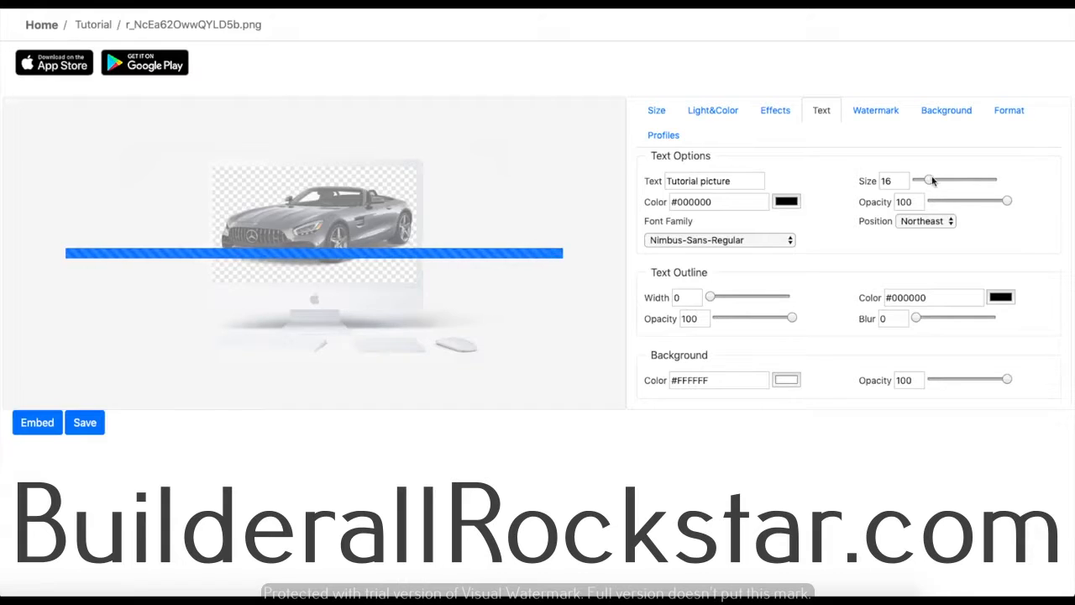
{"action": "left_click_drag", "start_coordinate": [932, 181], "coordinate": [955, 181]}
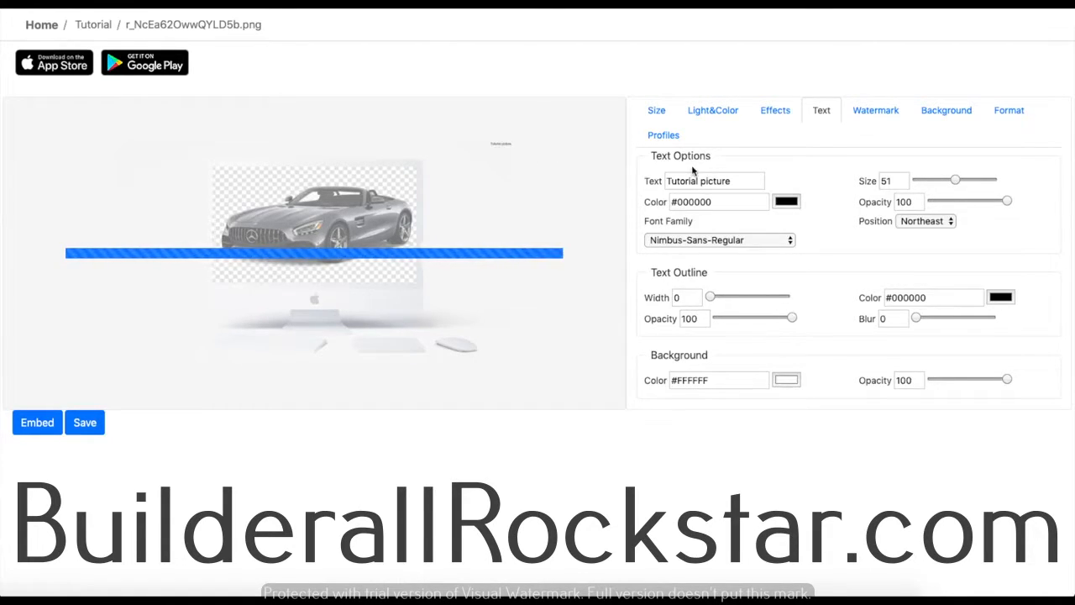
{"action": "left_click", "coordinate": [913, 222]}
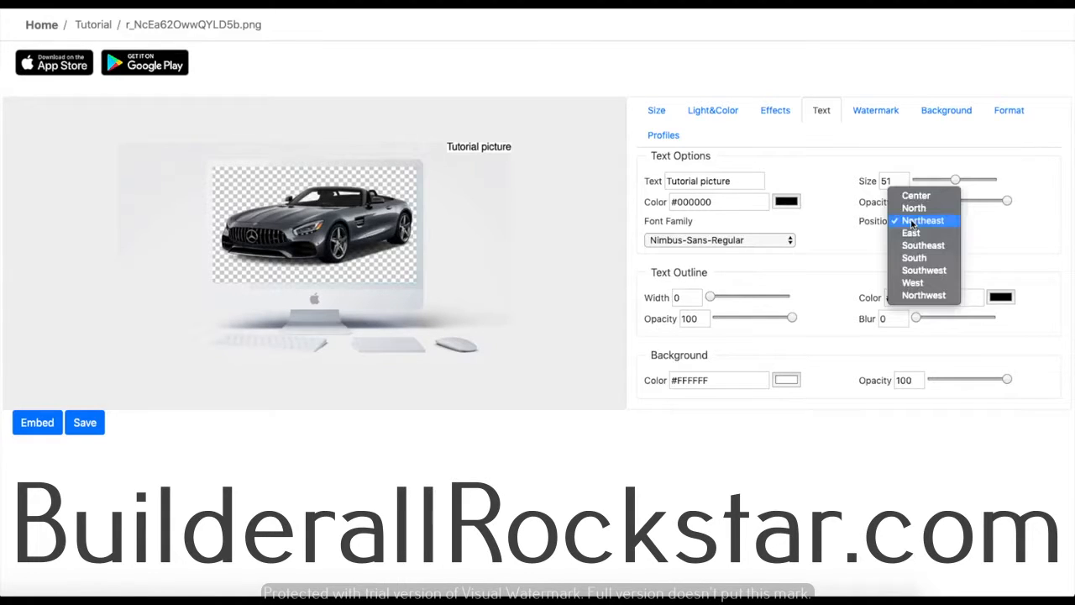
{"action": "left_click", "coordinate": [924, 271]}
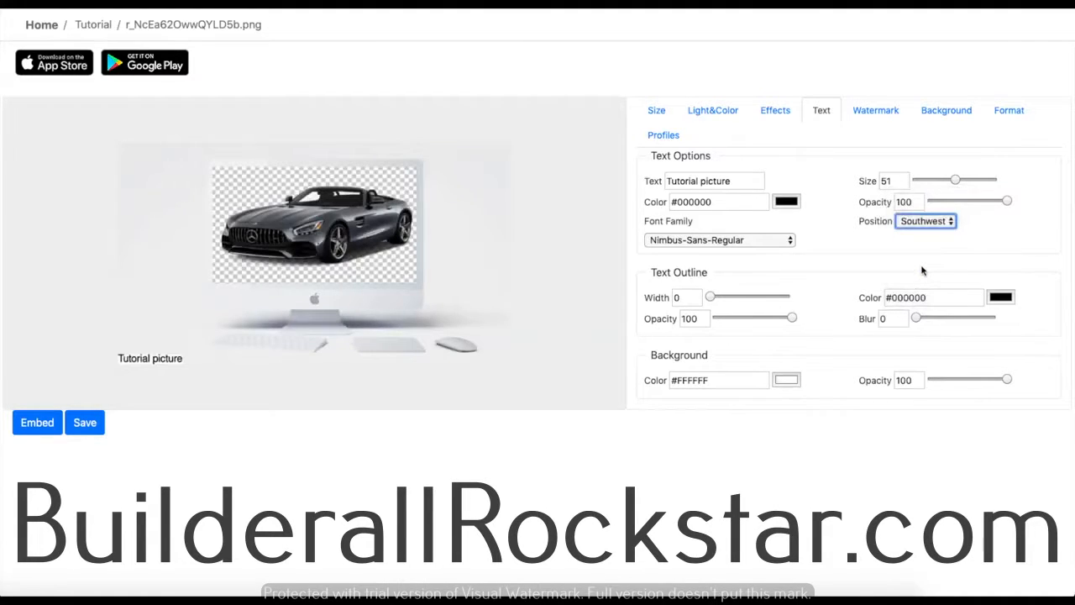
{"action": "left_click", "coordinate": [732, 279]}
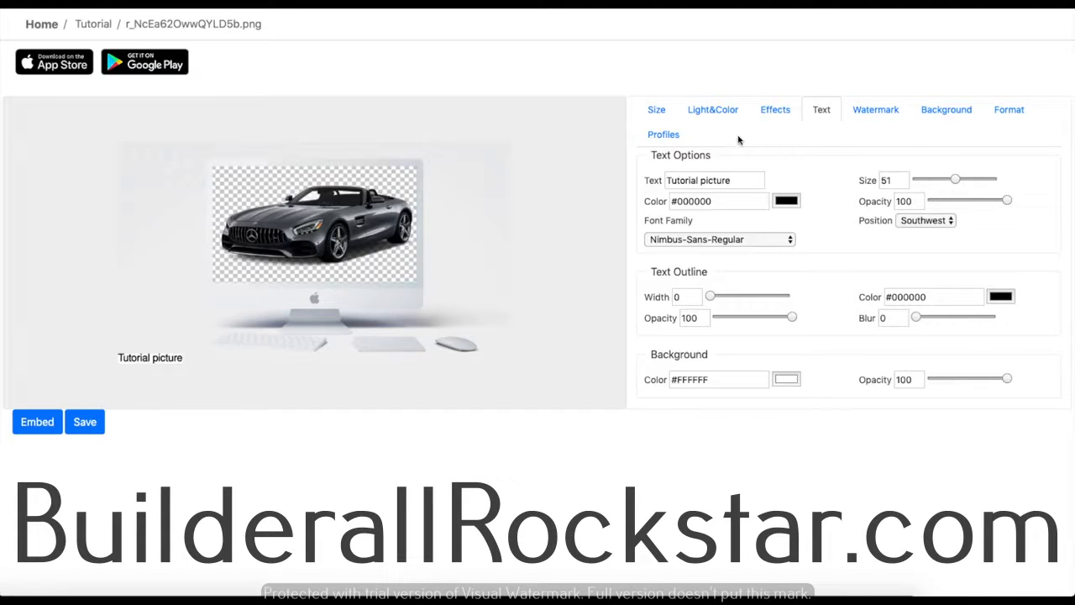
Add ebook (2).jpg from the Downloads folder as the watermark image.
{"action": "left_click", "coordinate": [874, 114]}
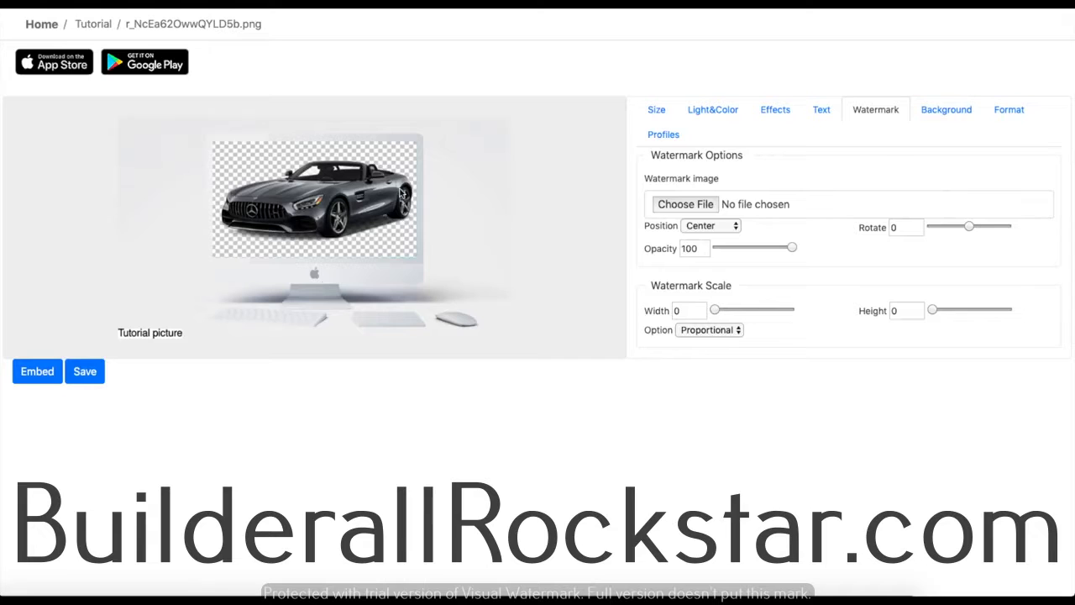
{"action": "left_click", "coordinate": [685, 205]}
{"action": "left_click", "coordinate": [434, 88]}
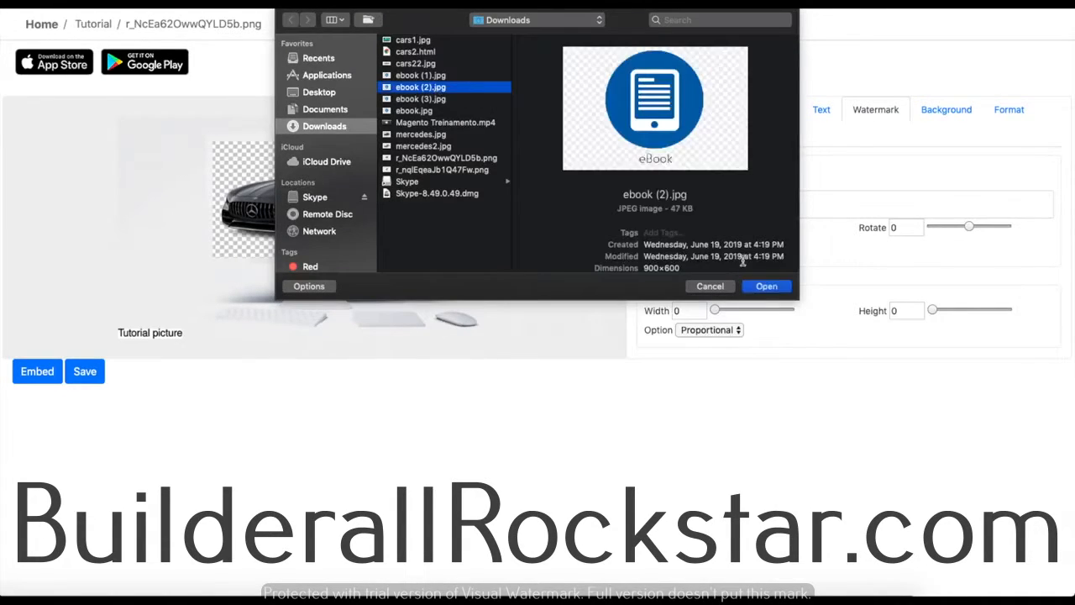
{"action": "left_click", "coordinate": [783, 292]}
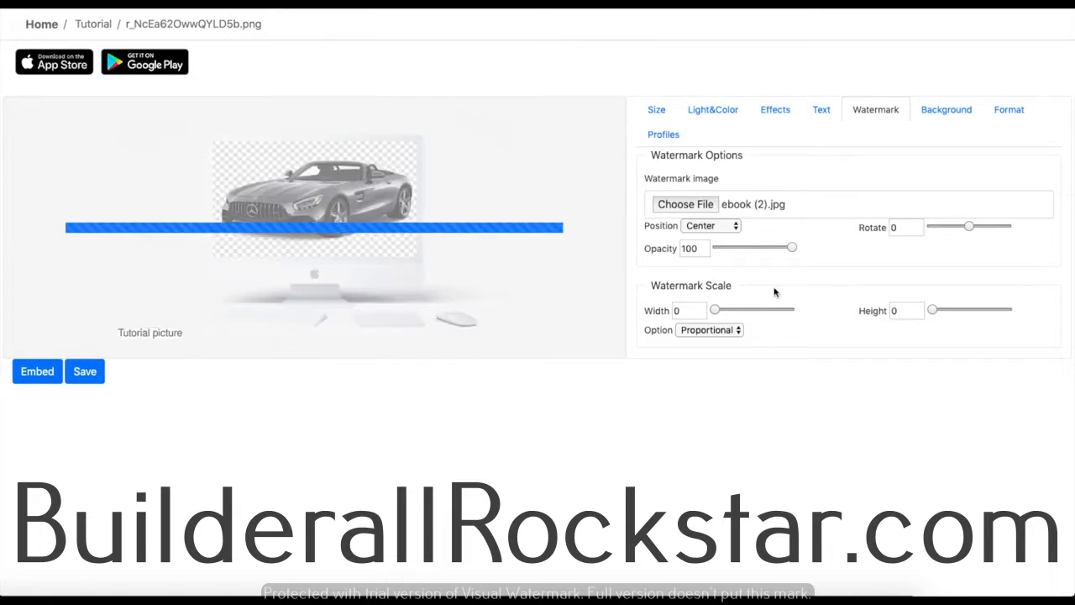
Keep the watermark position at Center and set its opacity to 23.
{"action": "left_click", "coordinate": [708, 228]}
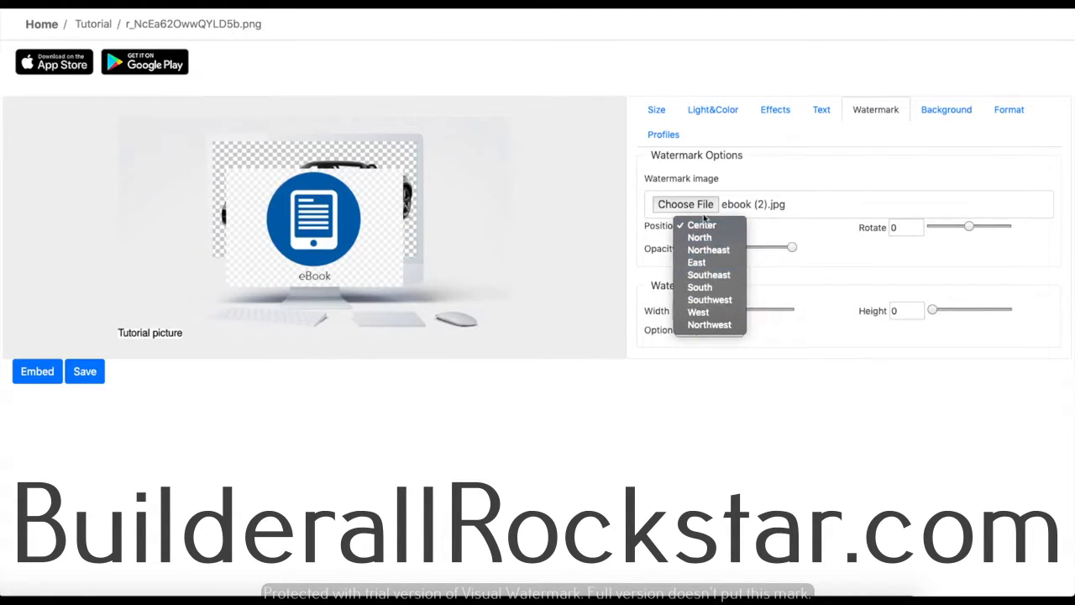
{"action": "left_click", "coordinate": [702, 225]}
{"action": "left_click_drag", "start_coordinate": [791, 251], "coordinate": [736, 249]}
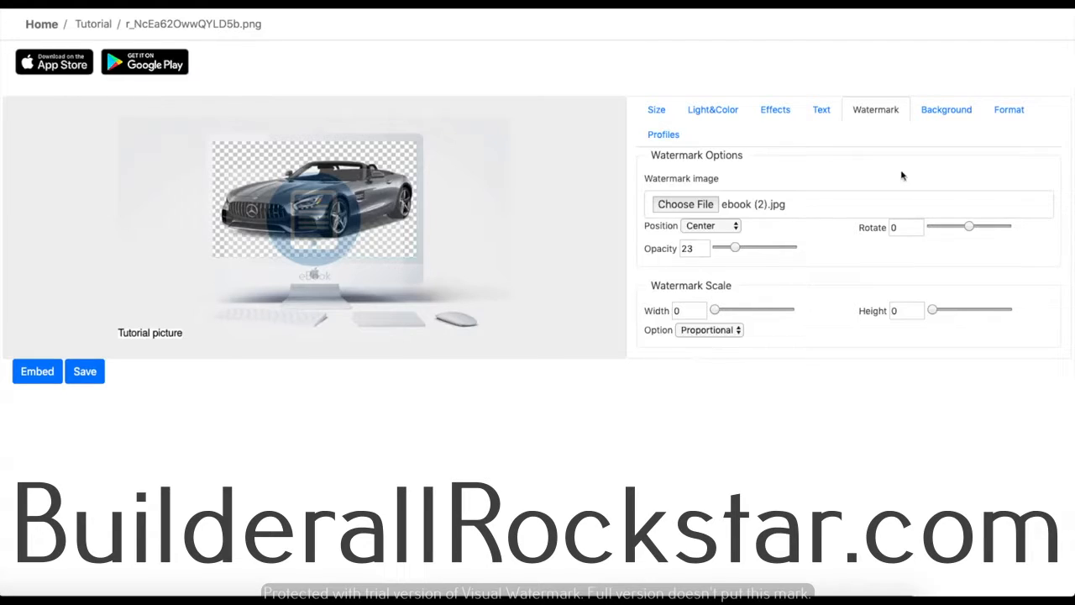
Make the image's white background color #ffffff transparent and look over the available image formats.
{"action": "left_click", "coordinate": [946, 112]}
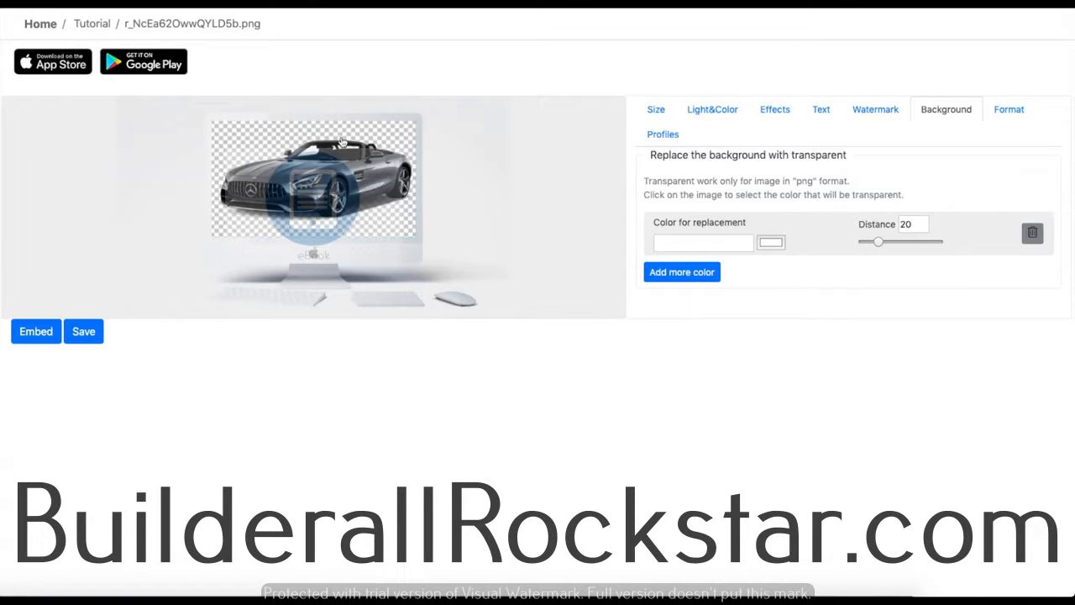
{"action": "left_click", "coordinate": [236, 142]}
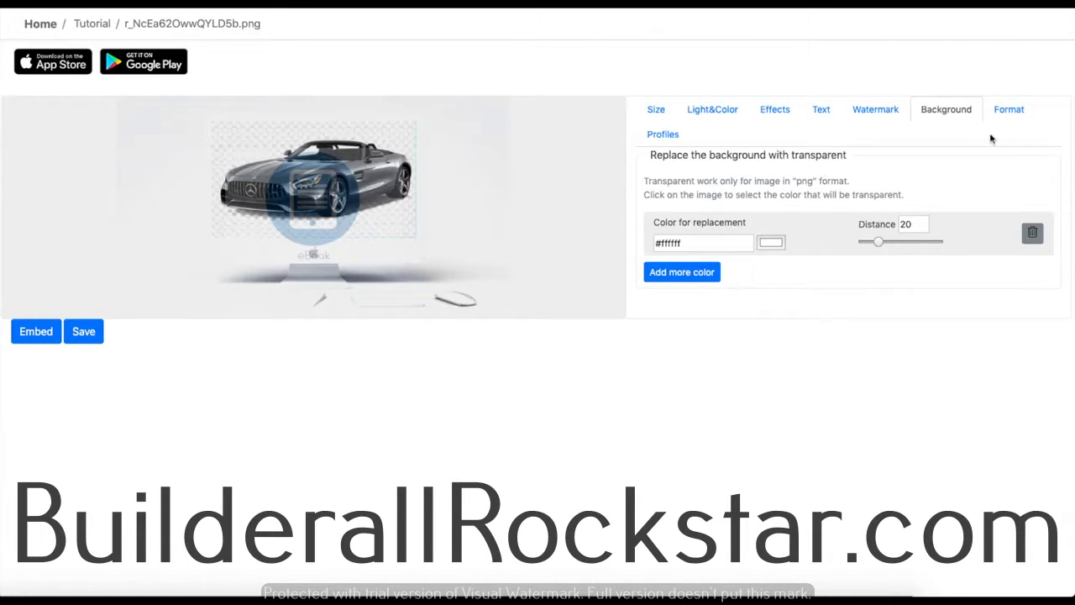
{"action": "left_click", "coordinate": [1018, 119]}
{"action": "left_click", "coordinate": [701, 178]}
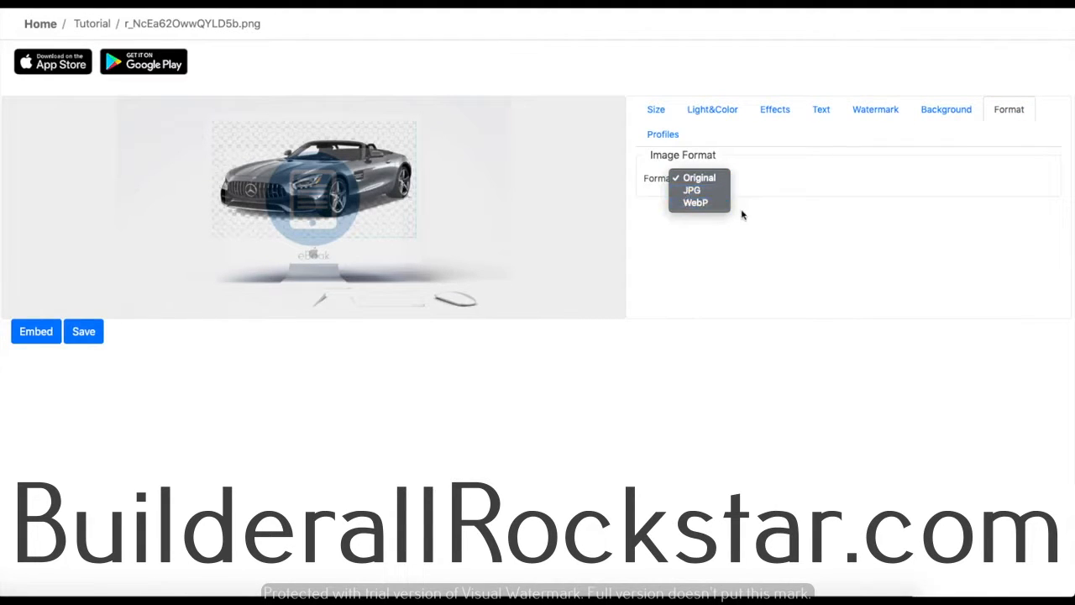
Try the Rotate 90° clockwise profile on the image and set the applied profile back to (no profile).
{"action": "left_click", "coordinate": [665, 137]}
{"action": "left_click", "coordinate": [663, 136]}
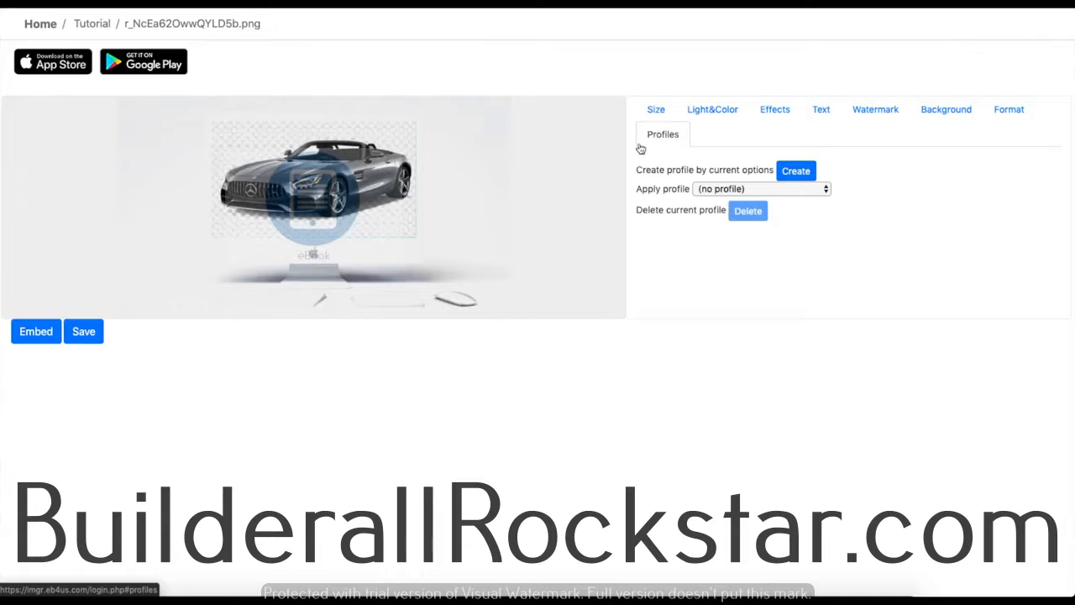
{"action": "left_click", "coordinate": [707, 192]}
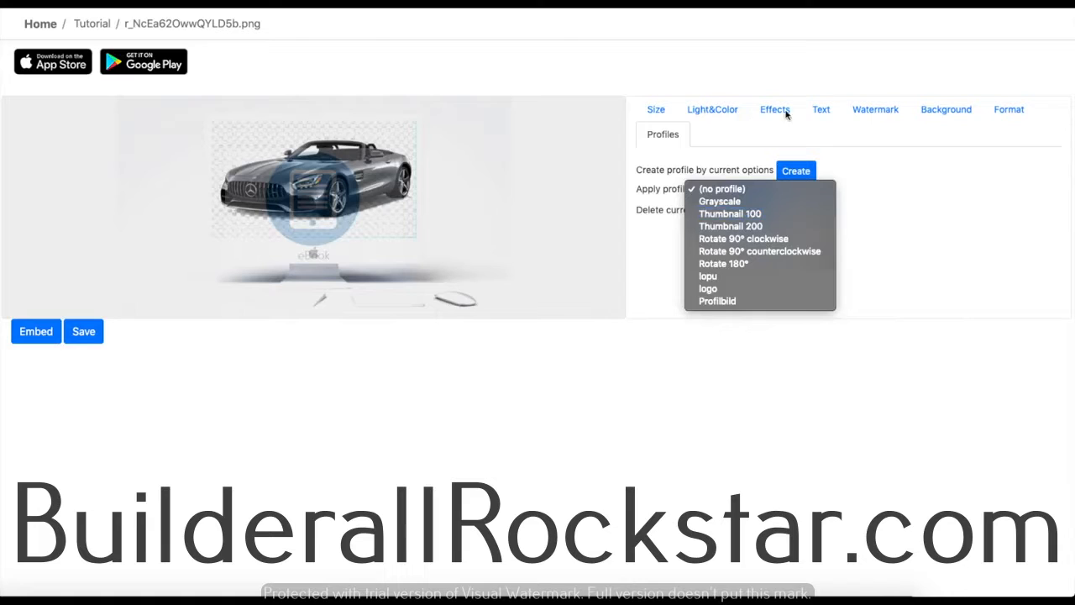
{"action": "left_click", "coordinate": [736, 241]}
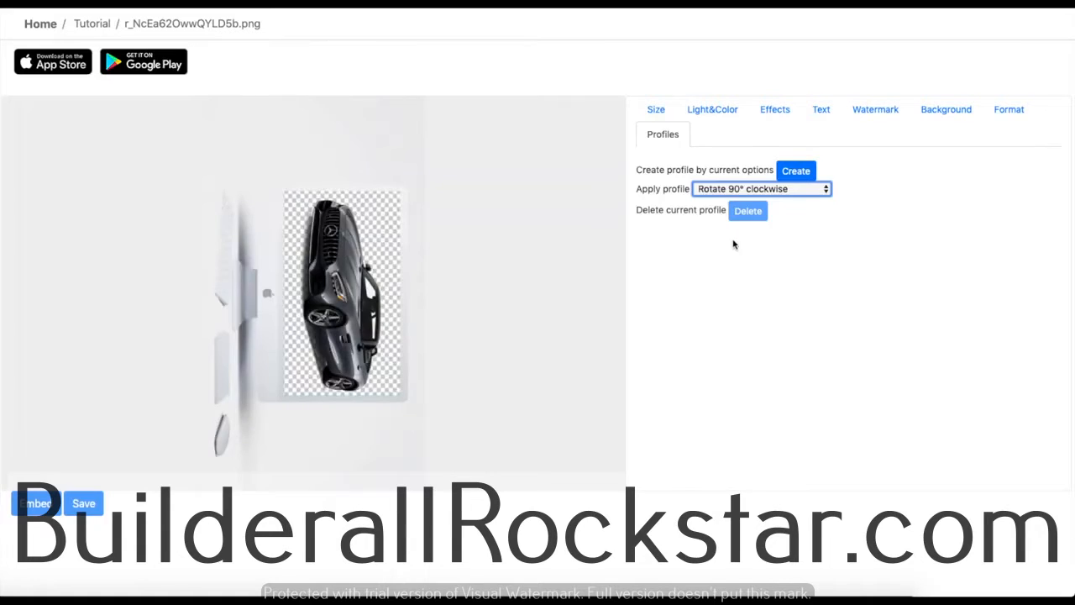
{"action": "left_click", "coordinate": [760, 190]}
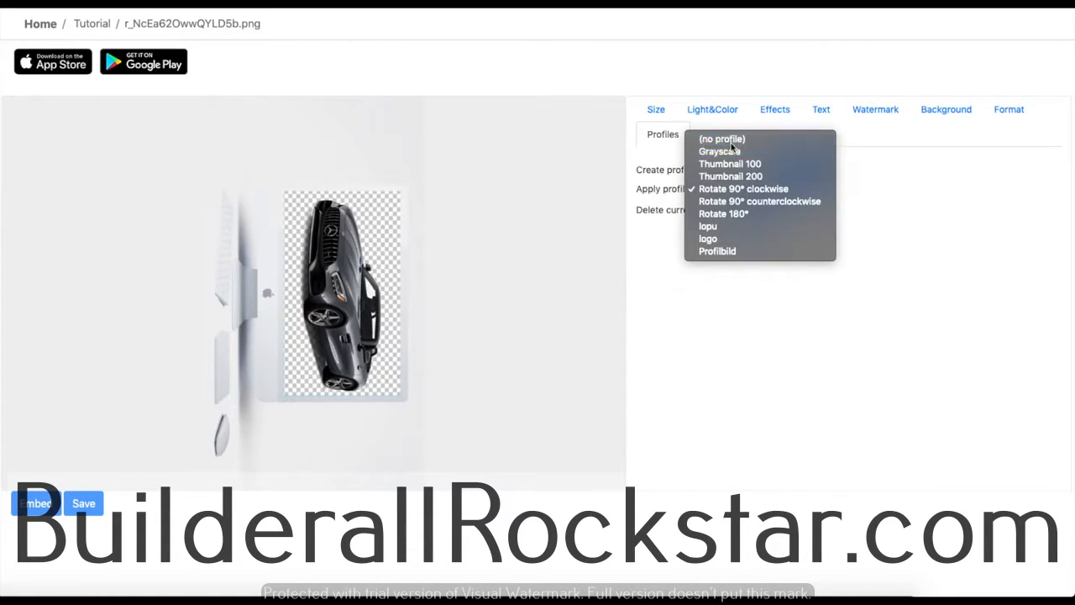
{"action": "left_click", "coordinate": [729, 141]}
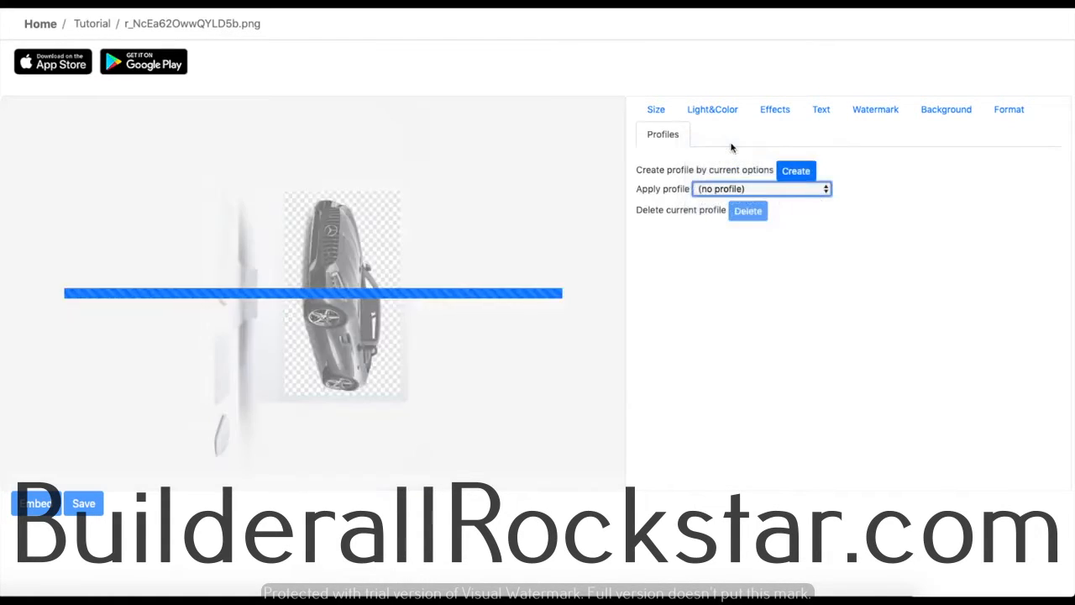
Create a new image profile named "Tutorial" from the current options.
{"action": "left_click", "coordinate": [793, 172]}
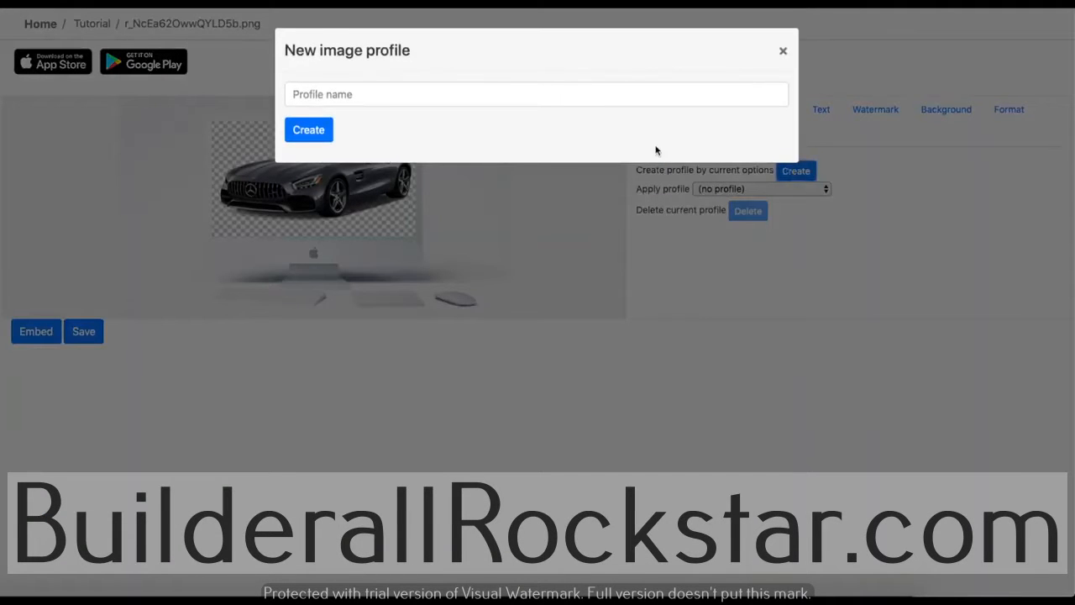
{"action": "left_click", "coordinate": [395, 97]}
{"action": "type", "text": "Tutorial"}
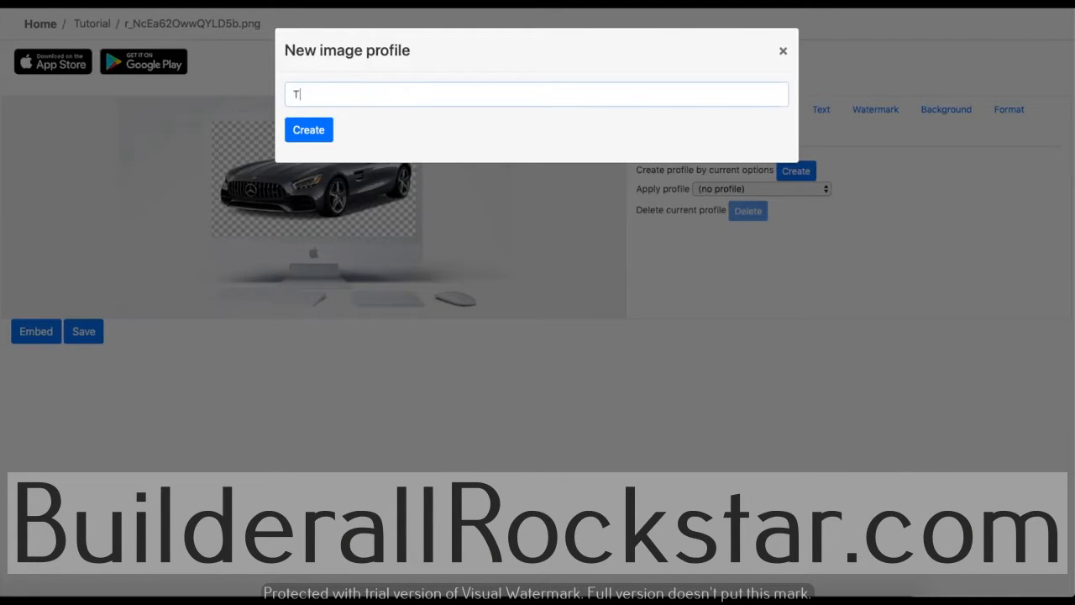
{"action": "left_click", "coordinate": [323, 130]}
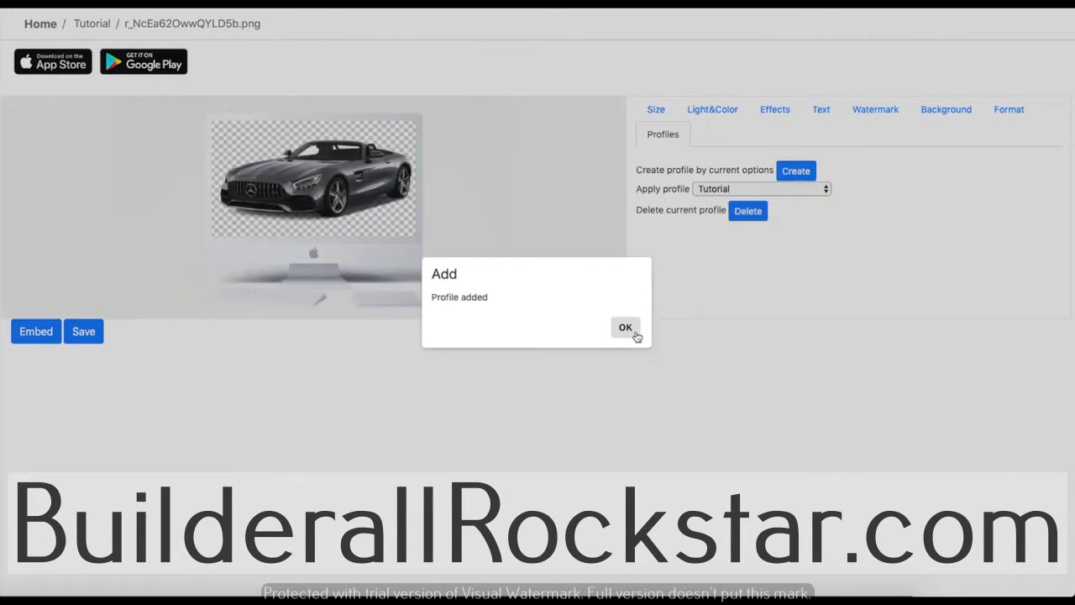
{"action": "left_click", "coordinate": [625, 327]}
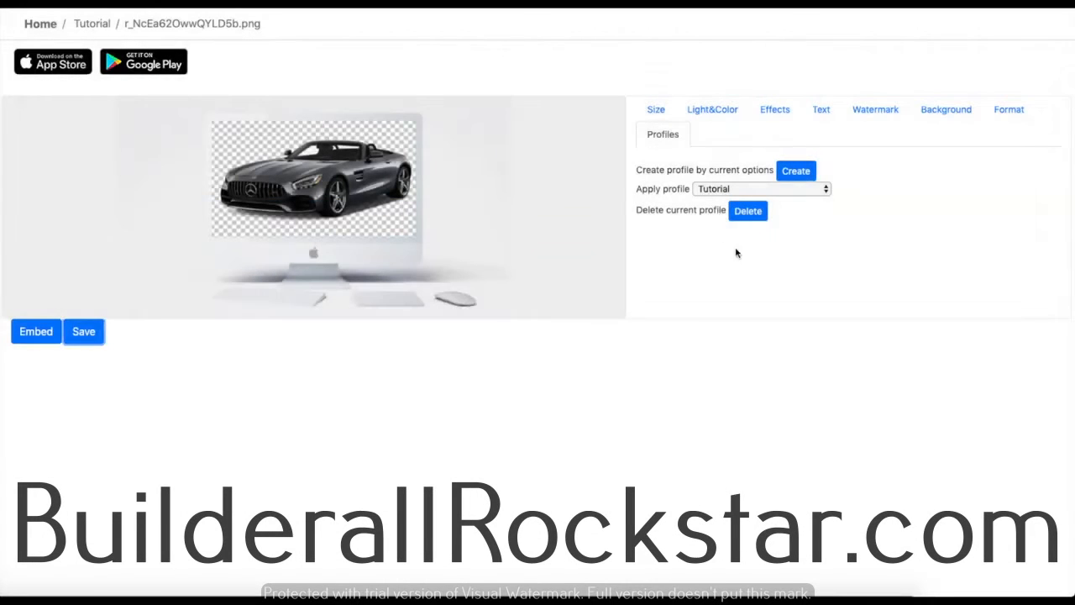
Save the image changes and copy the image's direct URL from its embed information.
{"action": "left_click", "coordinate": [83, 333]}
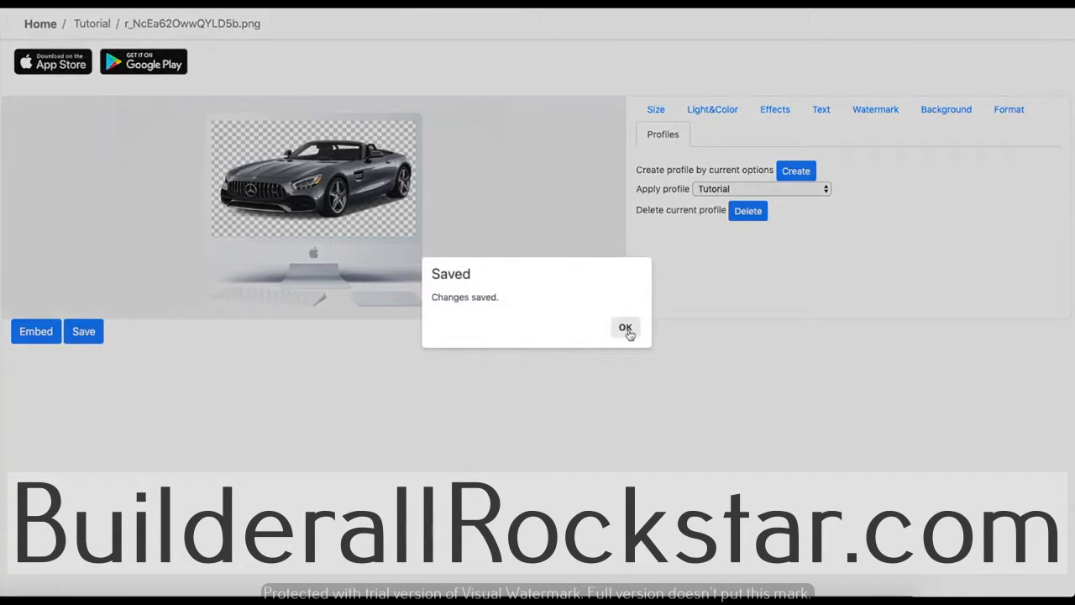
{"action": "left_click", "coordinate": [625, 328]}
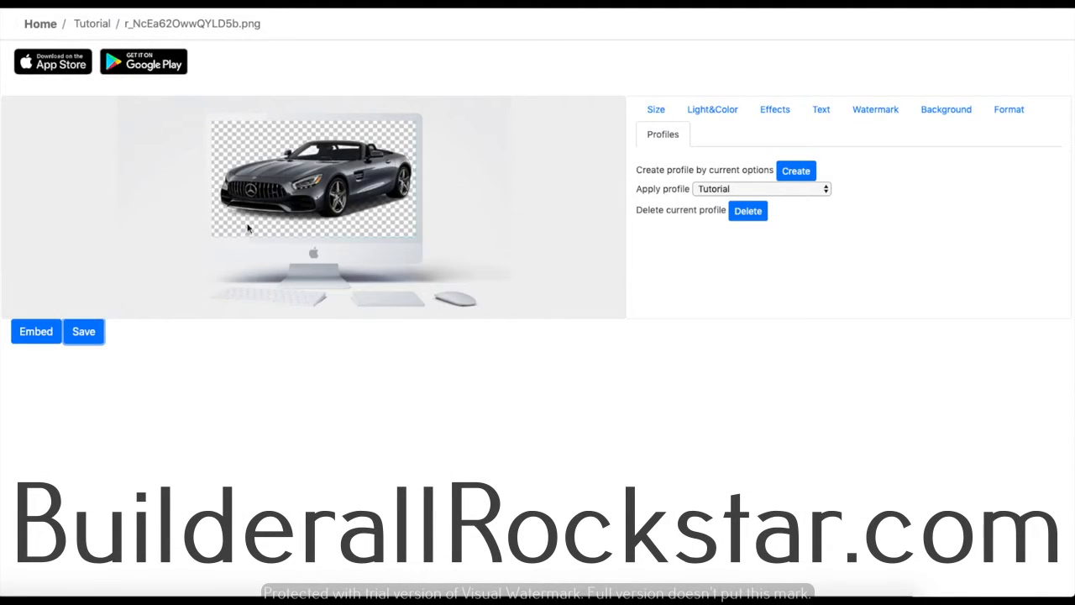
{"action": "left_click", "coordinate": [32, 331]}
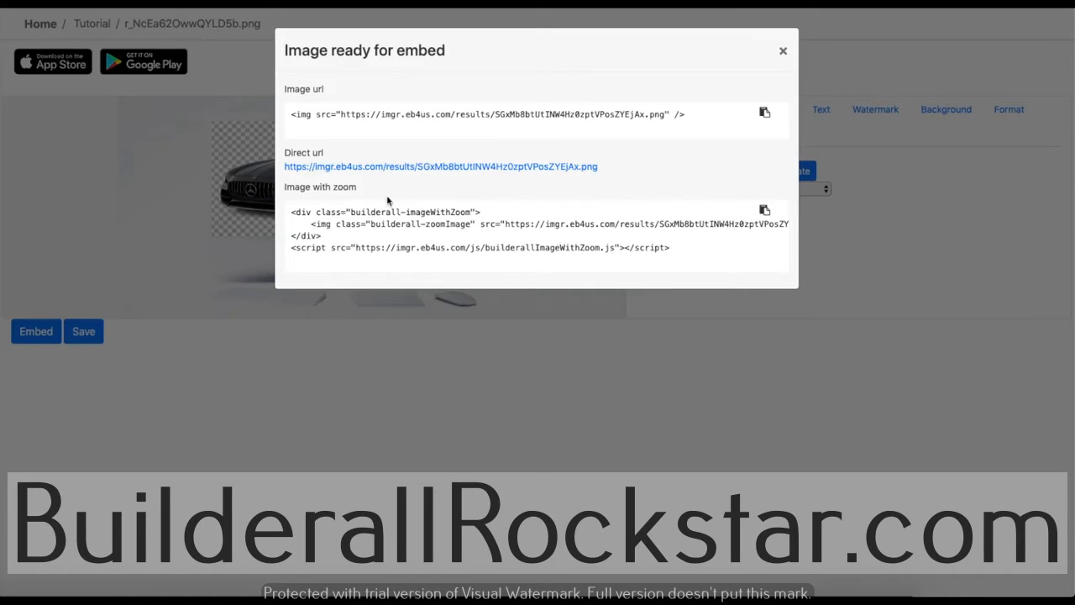
{"action": "left_click_drag", "start_coordinate": [600, 167], "coordinate": [286, 169]}
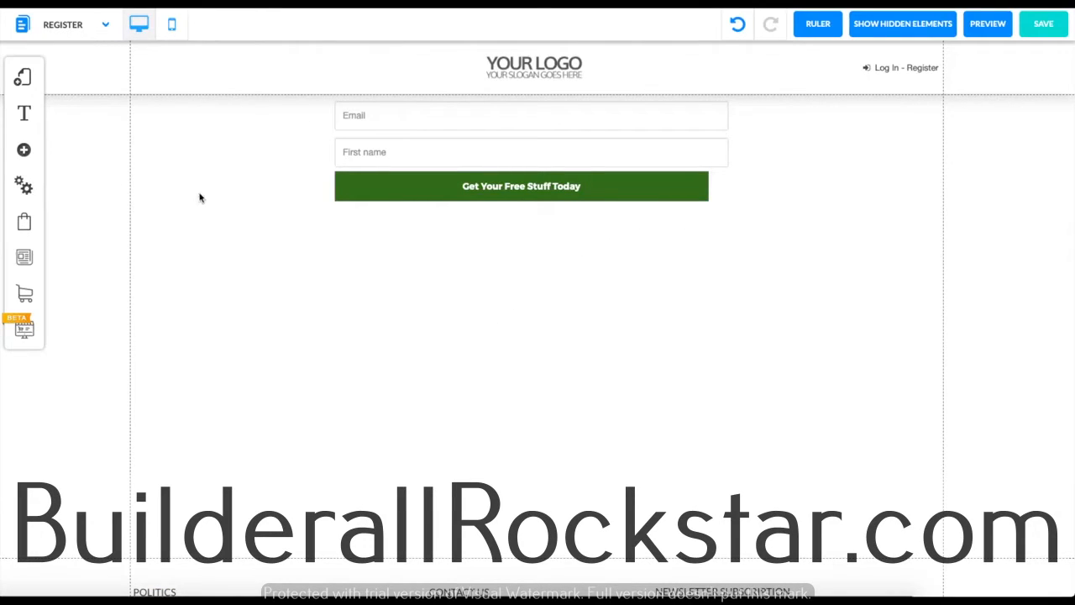
Switch to the website builder and add an image element below the "Get Your Free Stuff Today" button on the Register page.
{"action": "left_click", "coordinate": [29, 154]}
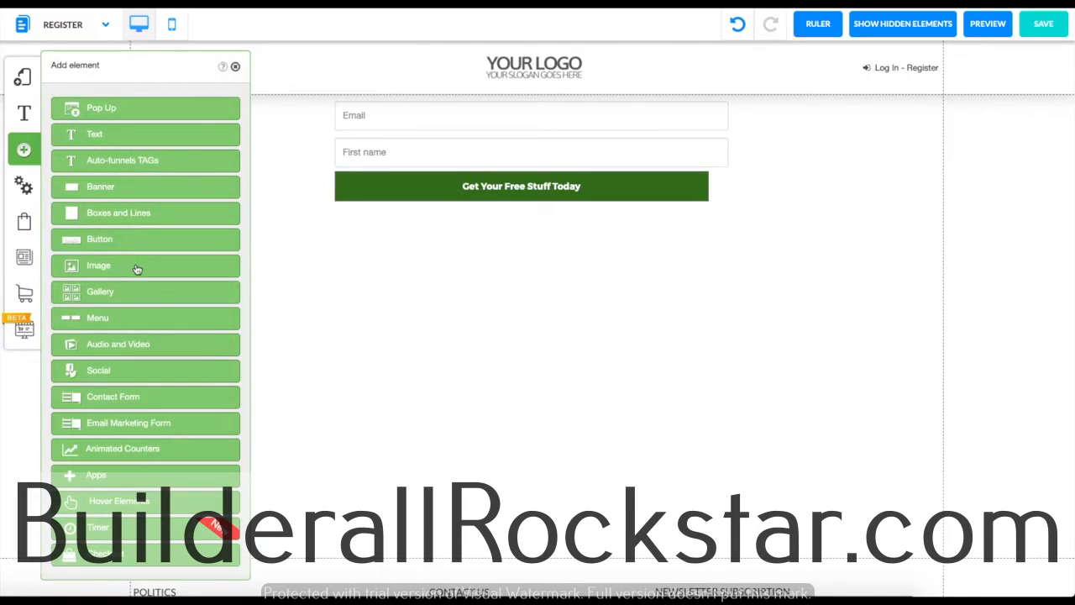
{"action": "left_click", "coordinate": [137, 269]}
{"action": "left_click_drag", "start_coordinate": [151, 243], "coordinate": [531, 317]}
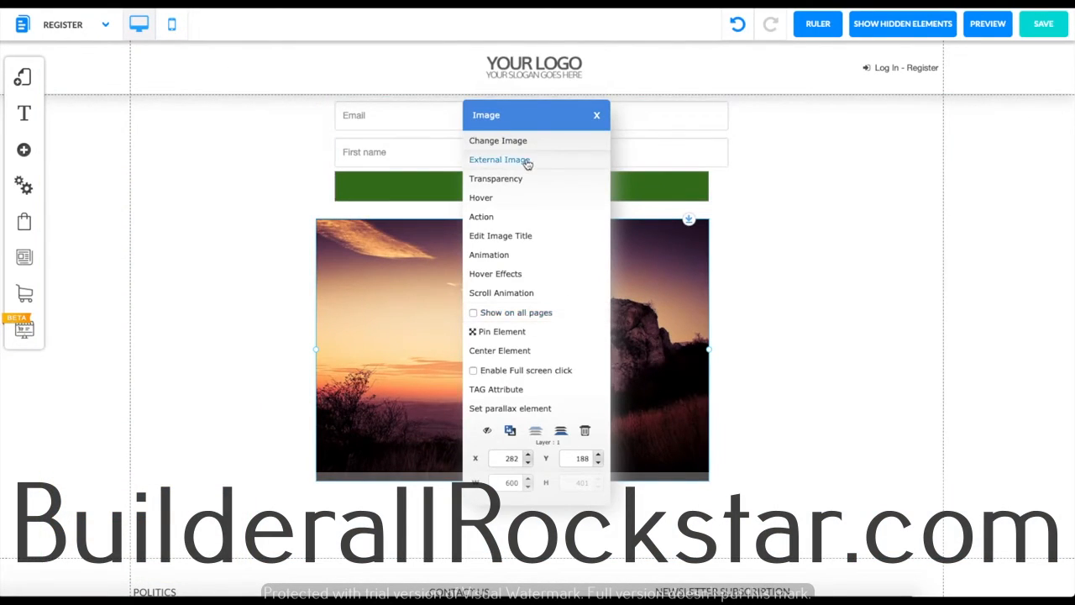
Replace the placeholder picture with an external image, using the copied direct URL as its image link.
{"action": "left_click", "coordinate": [499, 159]}
{"action": "double_click", "coordinate": [468, 305]}
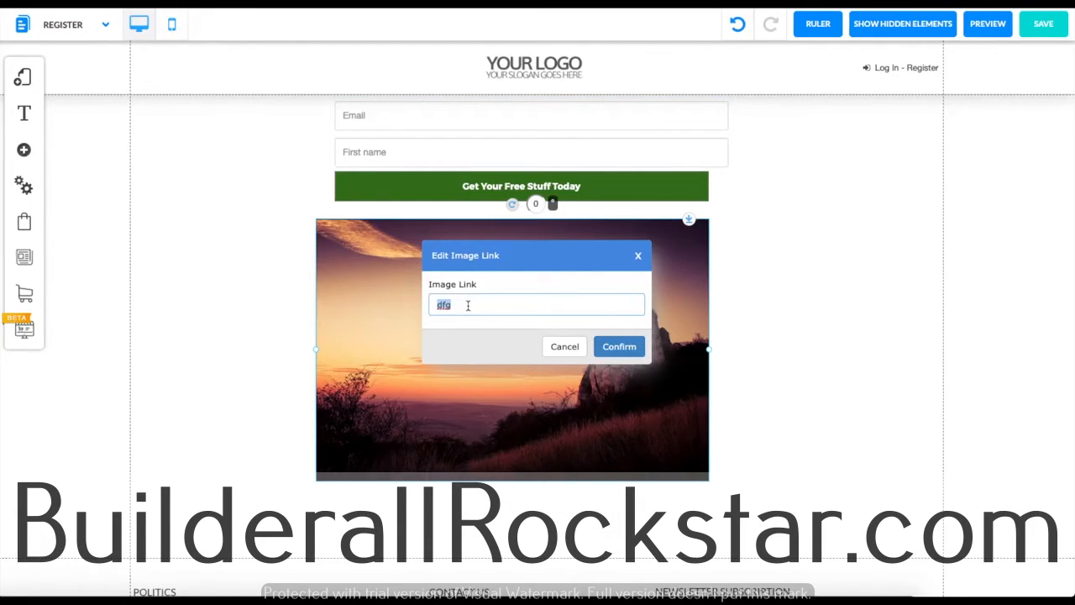
{"action": "key", "text": "ctrl+v"}
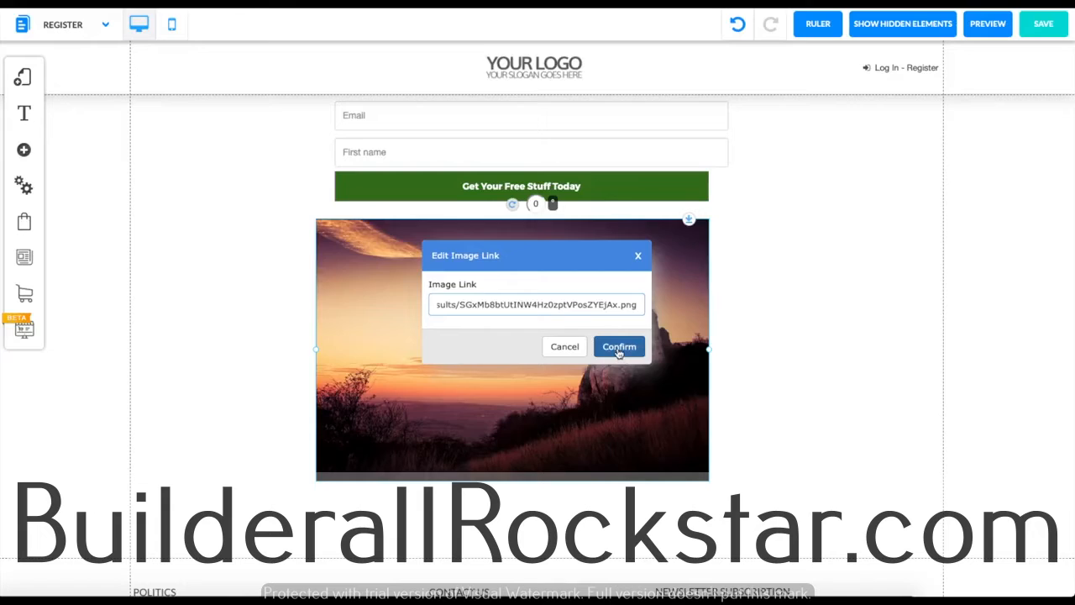
{"action": "left_click", "coordinate": [618, 346]}
Enlarge the car image and reposition it roughly centered beneath the sign-up form.
{"action": "left_click_drag", "start_coordinate": [504, 307], "coordinate": [475, 309]}
{"action": "left_click_drag", "start_coordinate": [668, 339], "coordinate": [764, 351]}
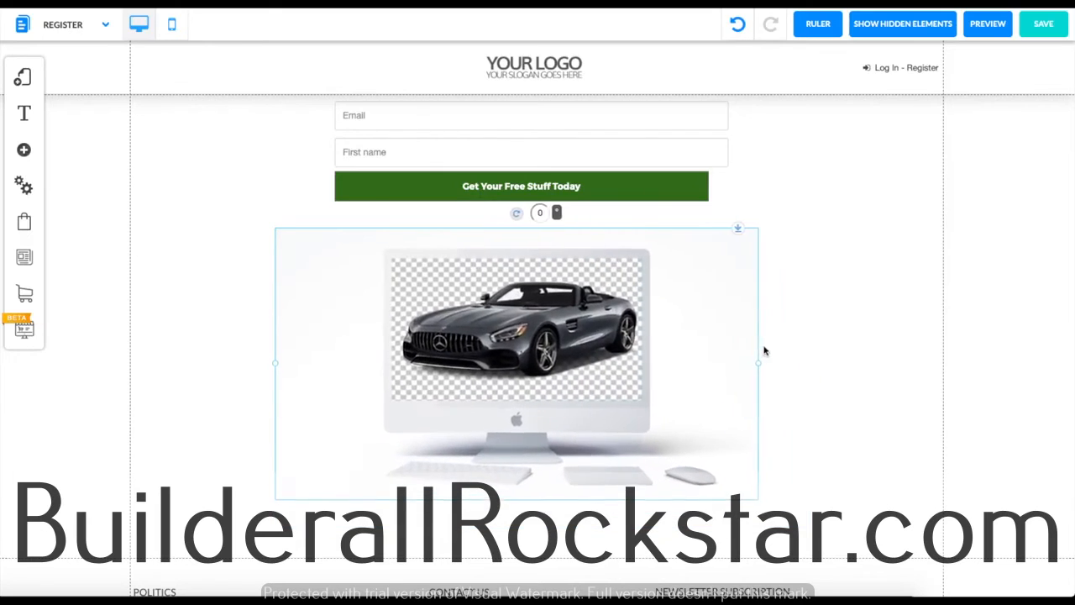
{"action": "mouse_move", "coordinate": [615, 341]}
{"action": "left_mouse_down"}
{"action": "mouse_move", "coordinate": [650, 348]}
{"action": "mouse_move", "coordinate": [626, 342]}
{"action": "left_mouse_up"}
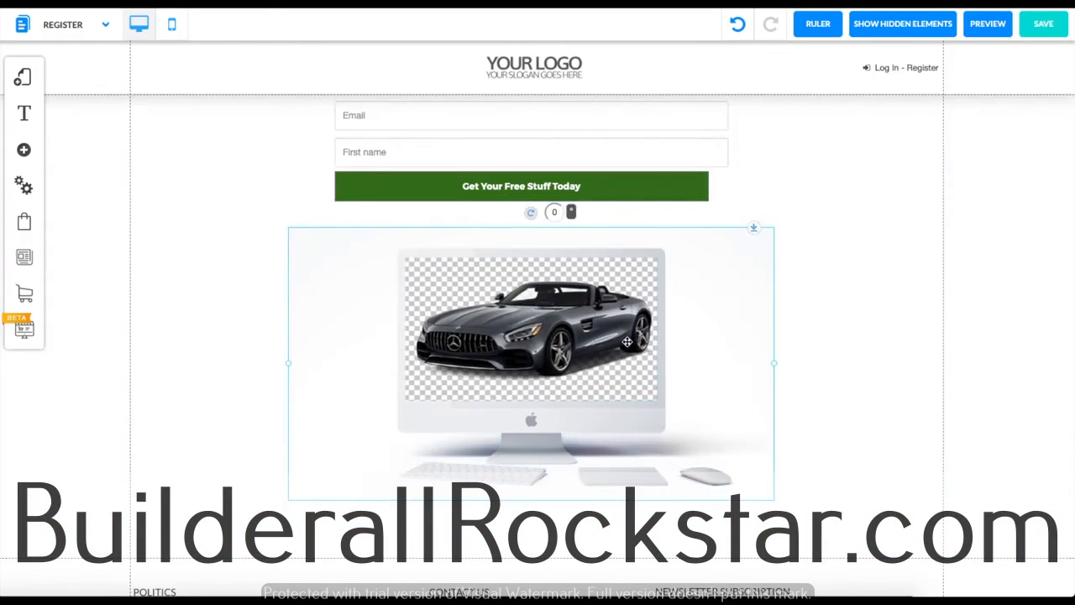